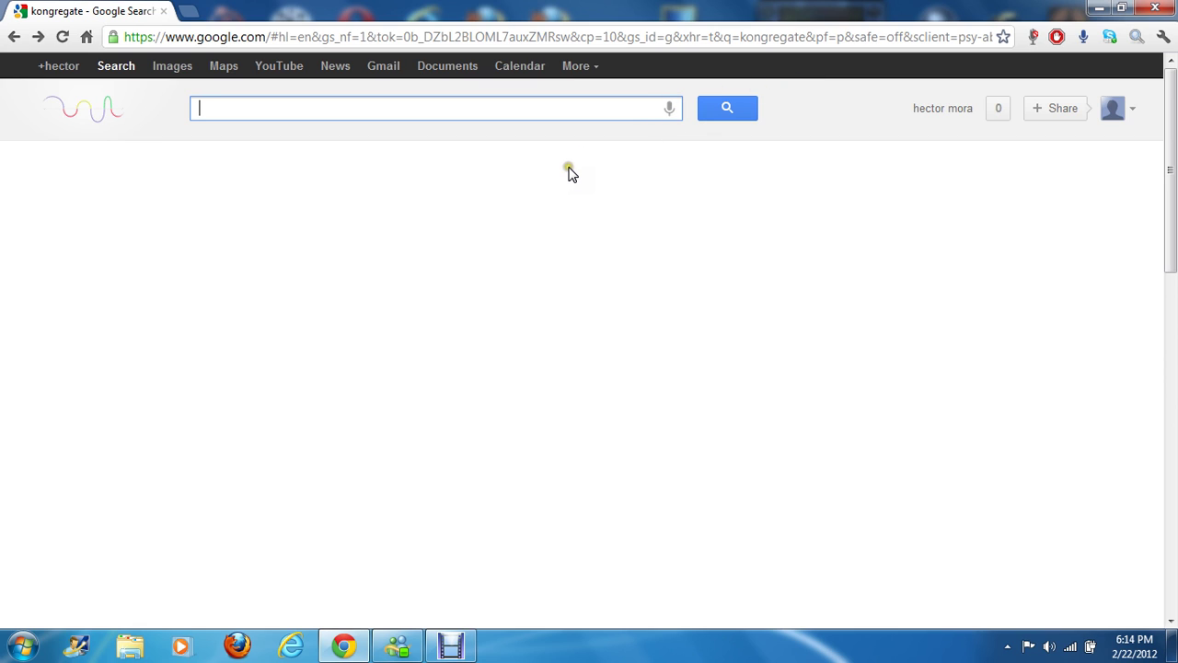
Run two microphone searches in the Google search box, including 'youtube', clearing each query afterwards.
left_click(531, 150)
left_click(669, 109)
type("so you're say")
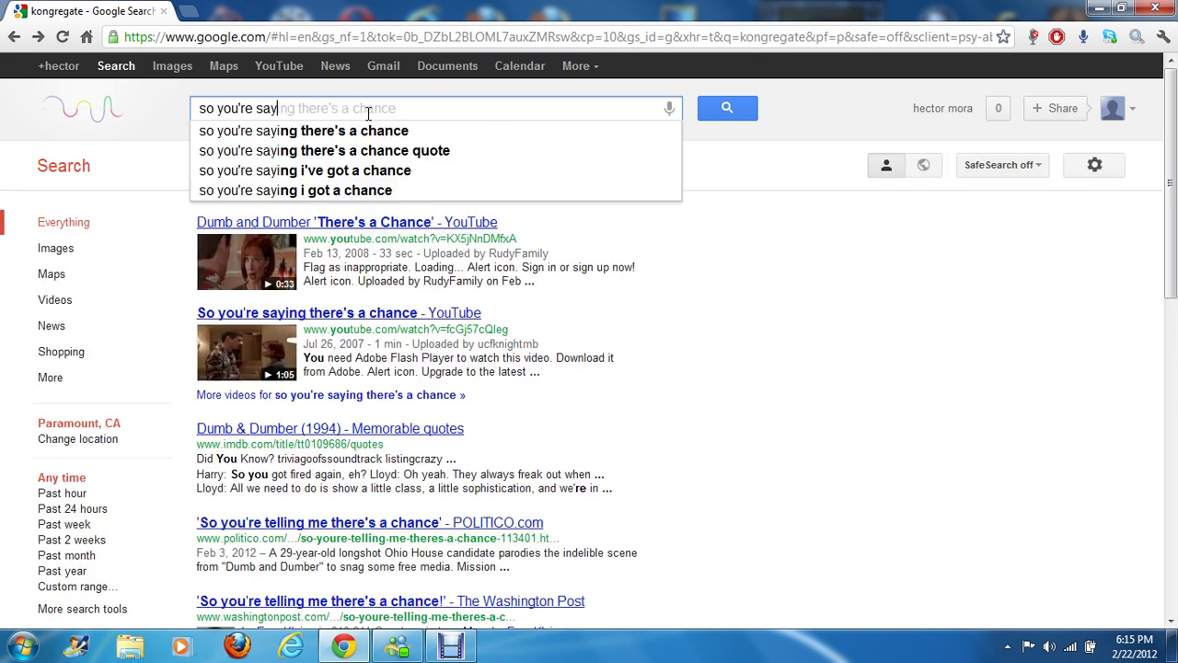
key("BackSpace")
key("BackSpace")
key("BackSpace")
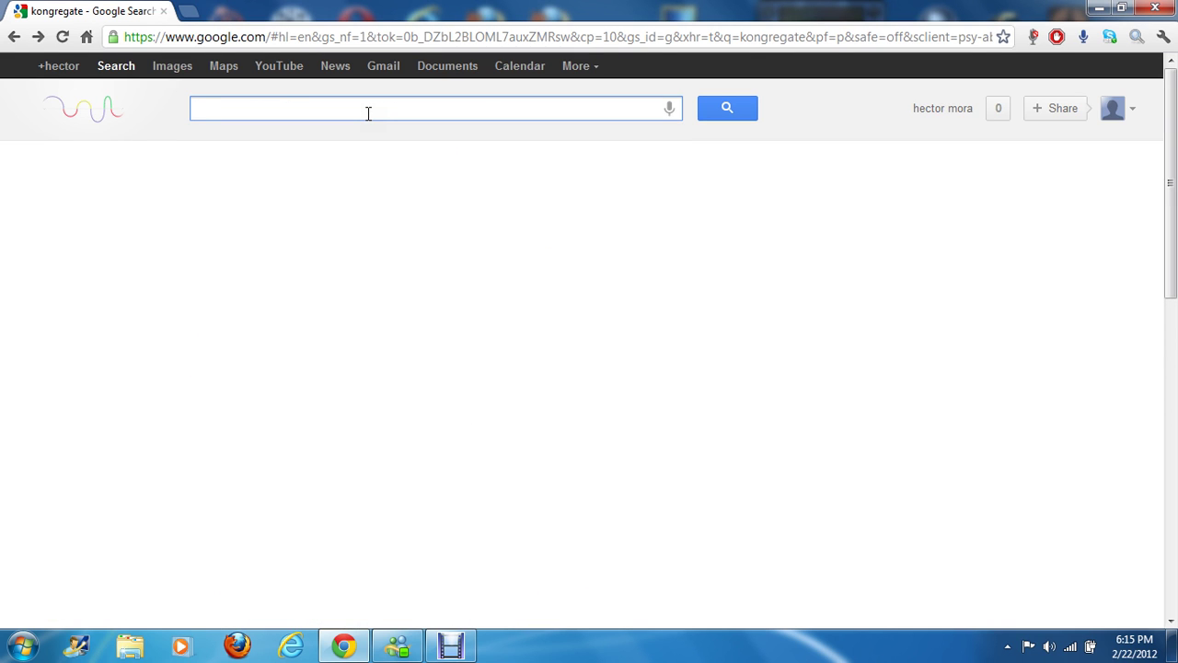
left_click(670, 107)
type("youtu")
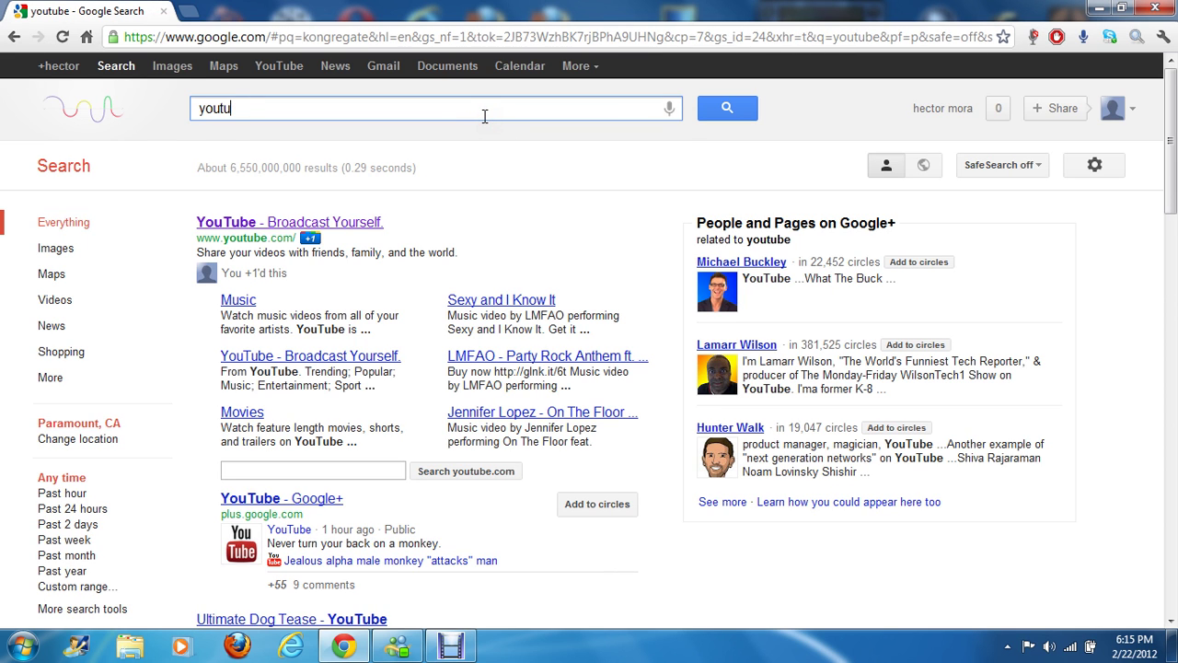
key("BackSpace")
key("BackSpace")
key("BackSpace")
key("BackSpace")
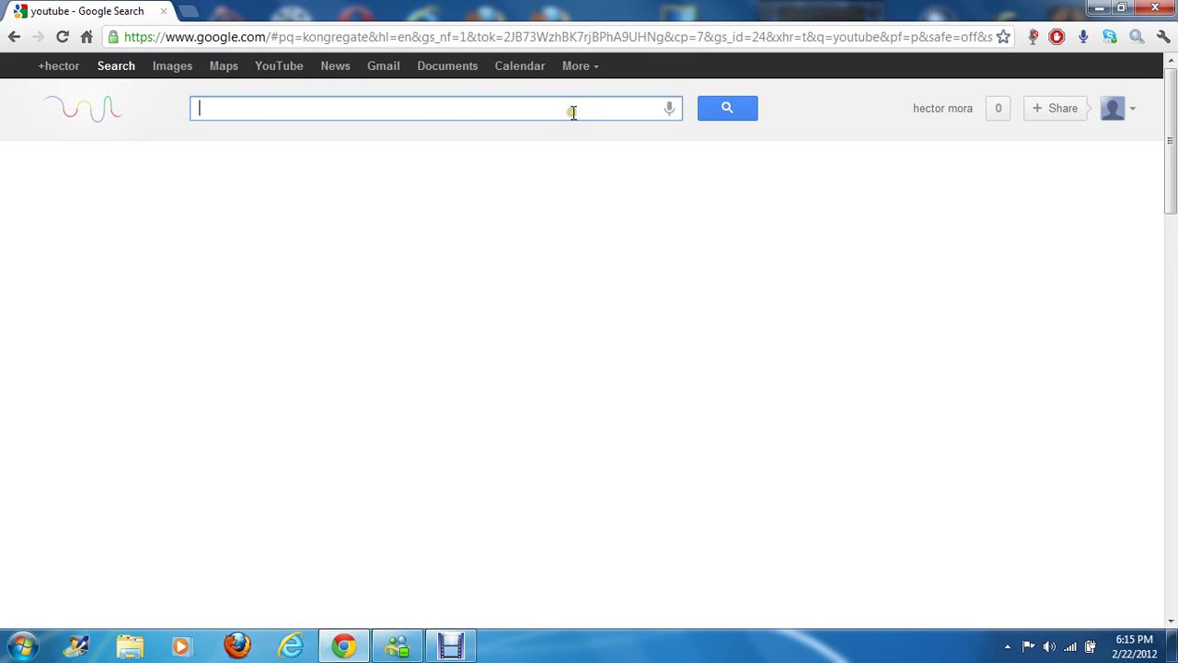
Speak a 'google' search with the microphone, then delete the query text.
left_click(670, 110)
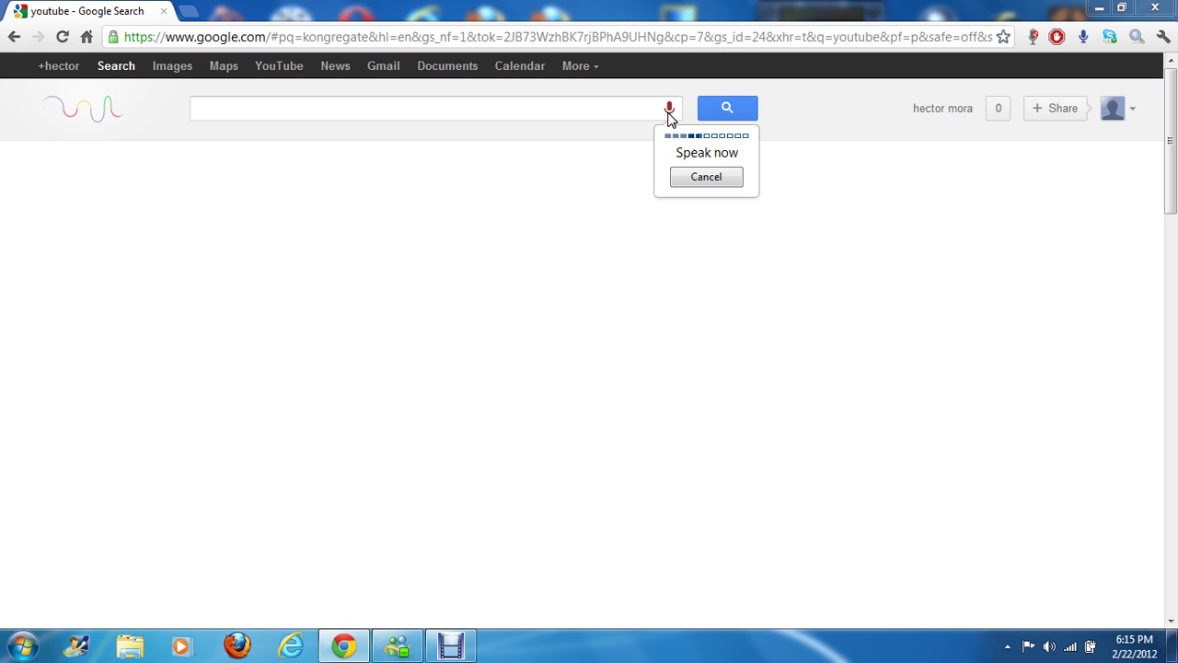
left_click(322, 114)
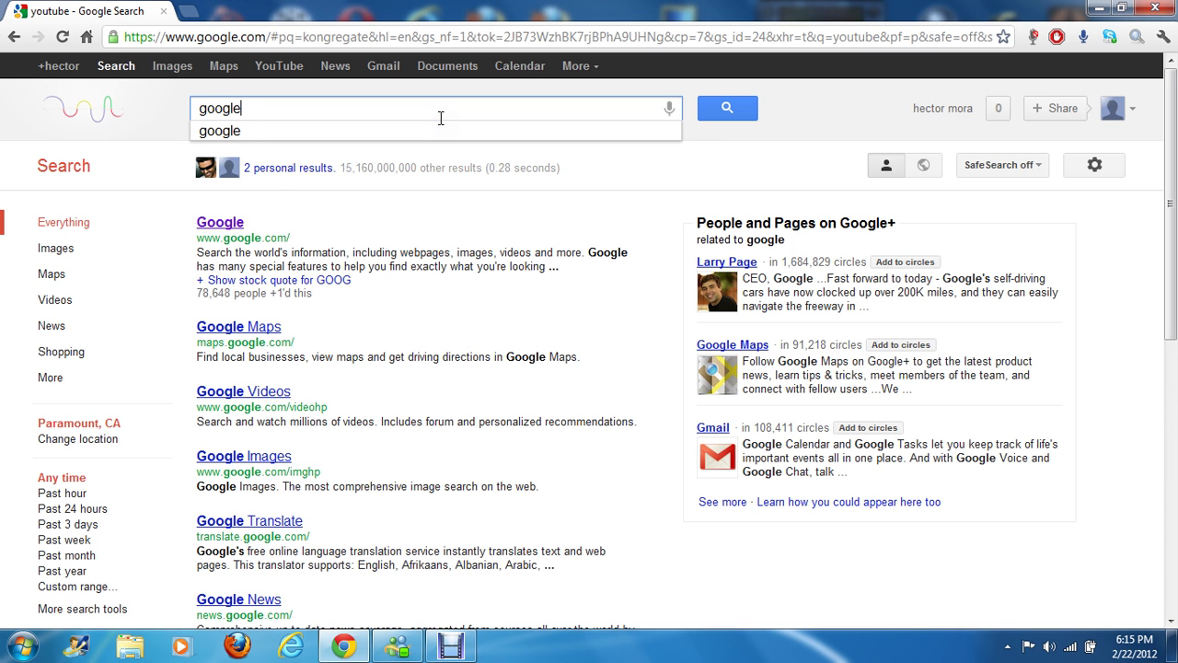
key("BackSpace")
key("BackSpace")
key("BackSpace")
key("BackSpace")
key("BackSpace")
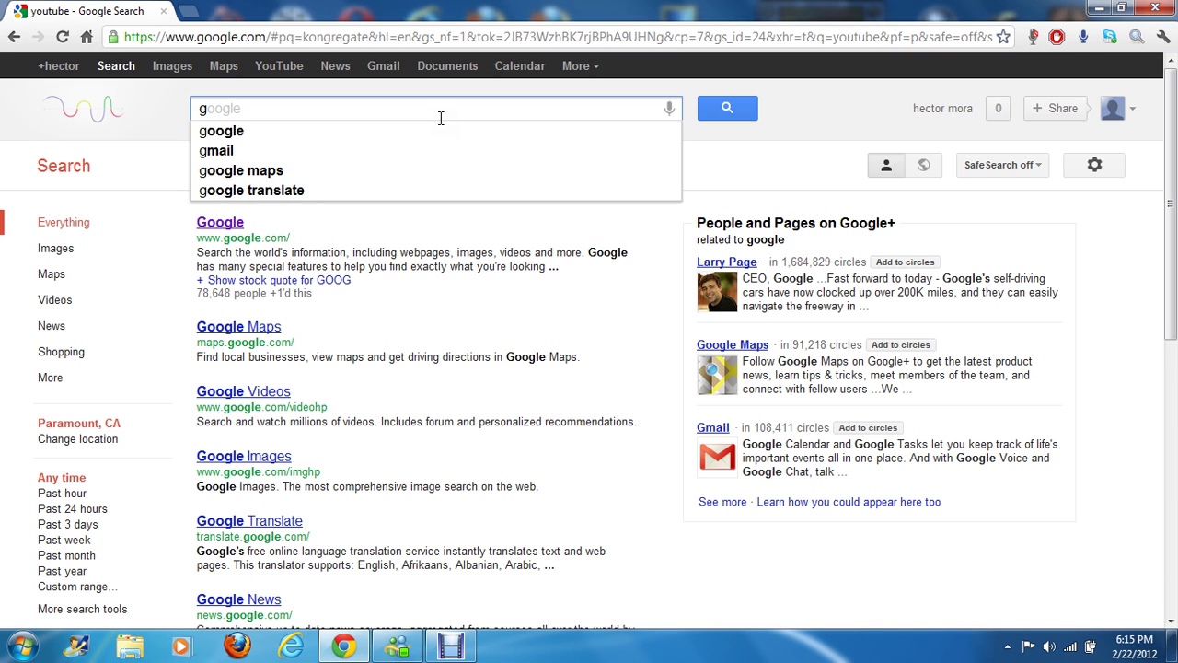
left_click(365, 124)
From the Google home page, search by voice for 'how are you'.
left_click(72, 122)
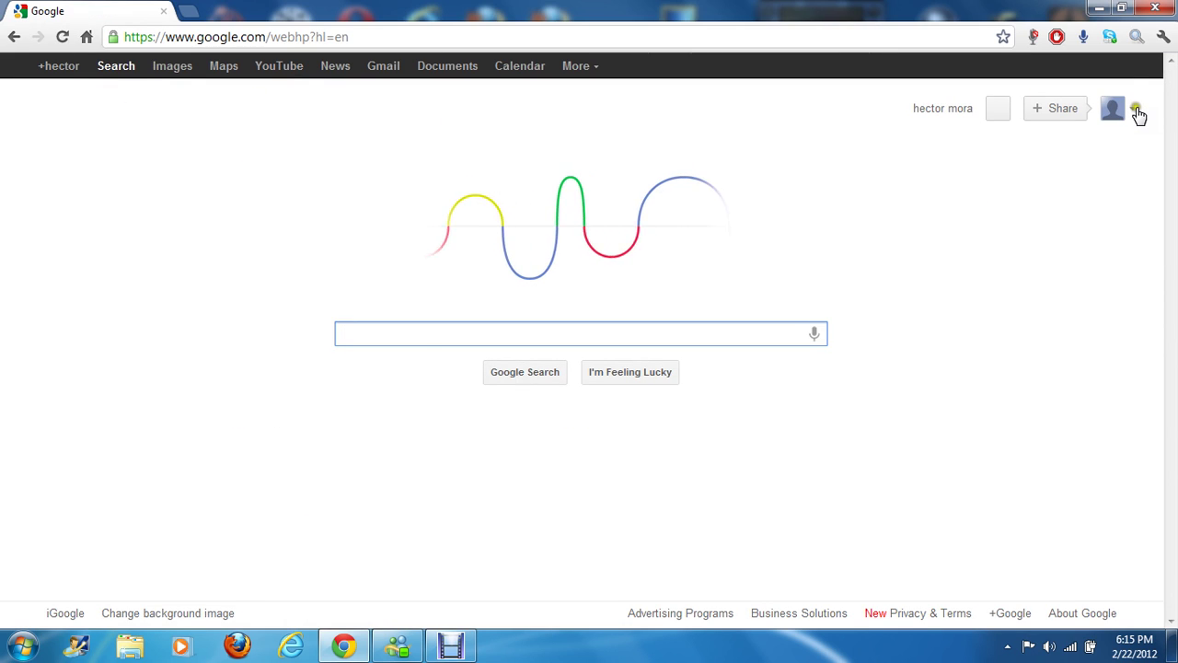
left_click(374, 335)
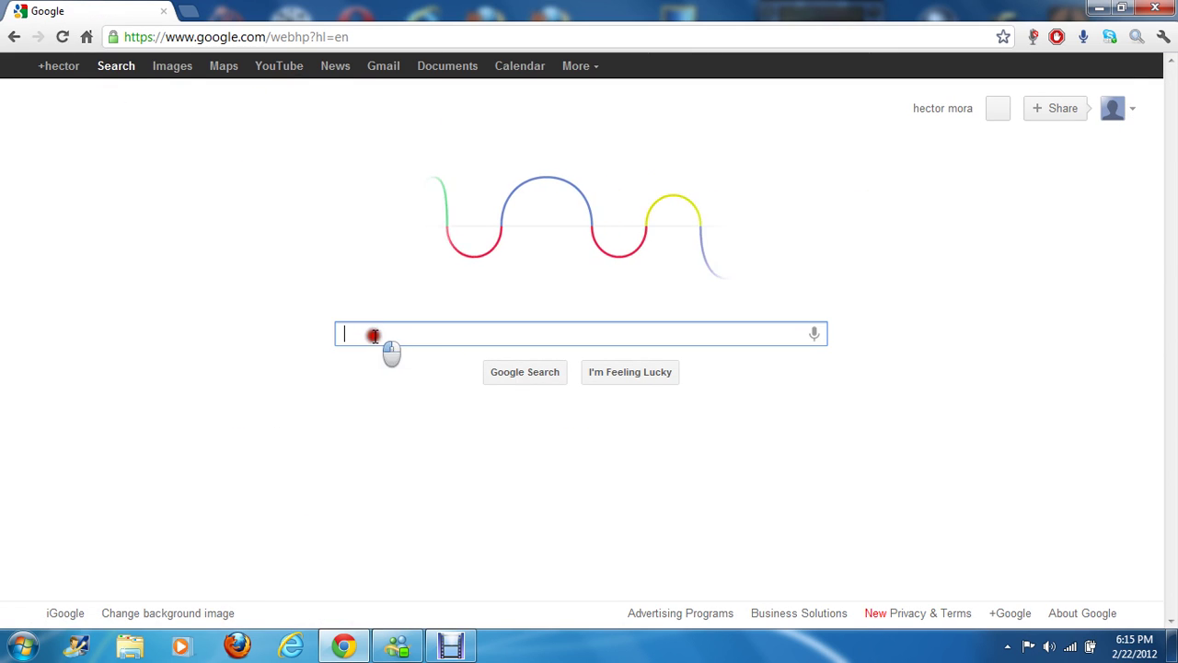
left_click(817, 334)
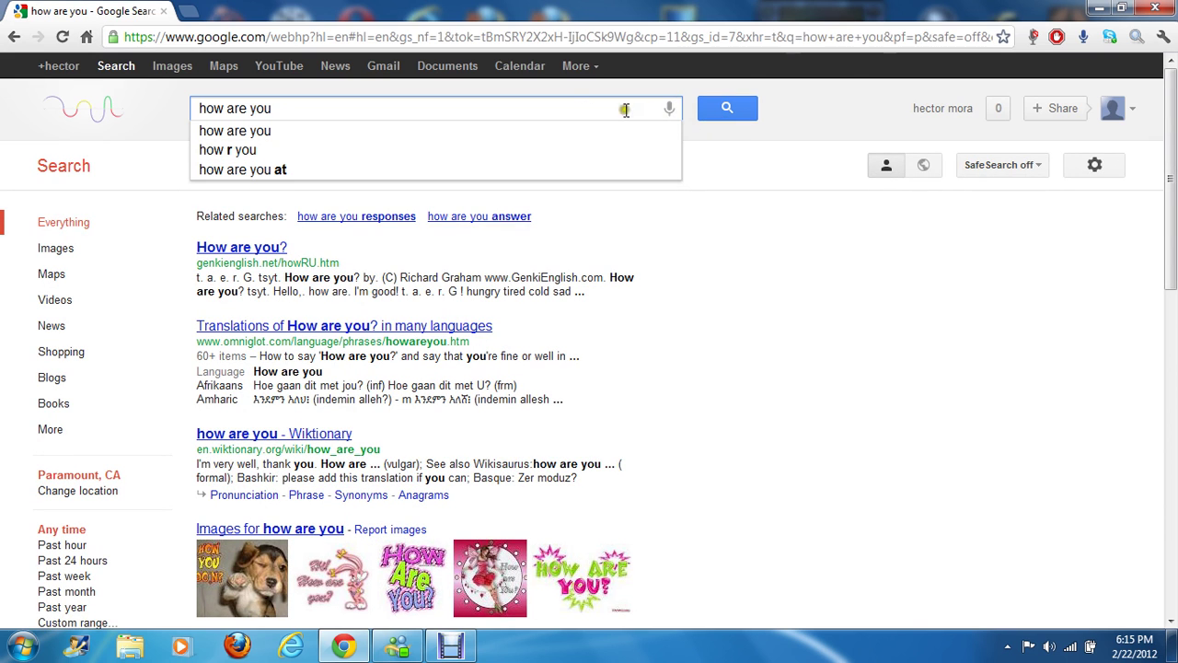
left_click(450, 647)
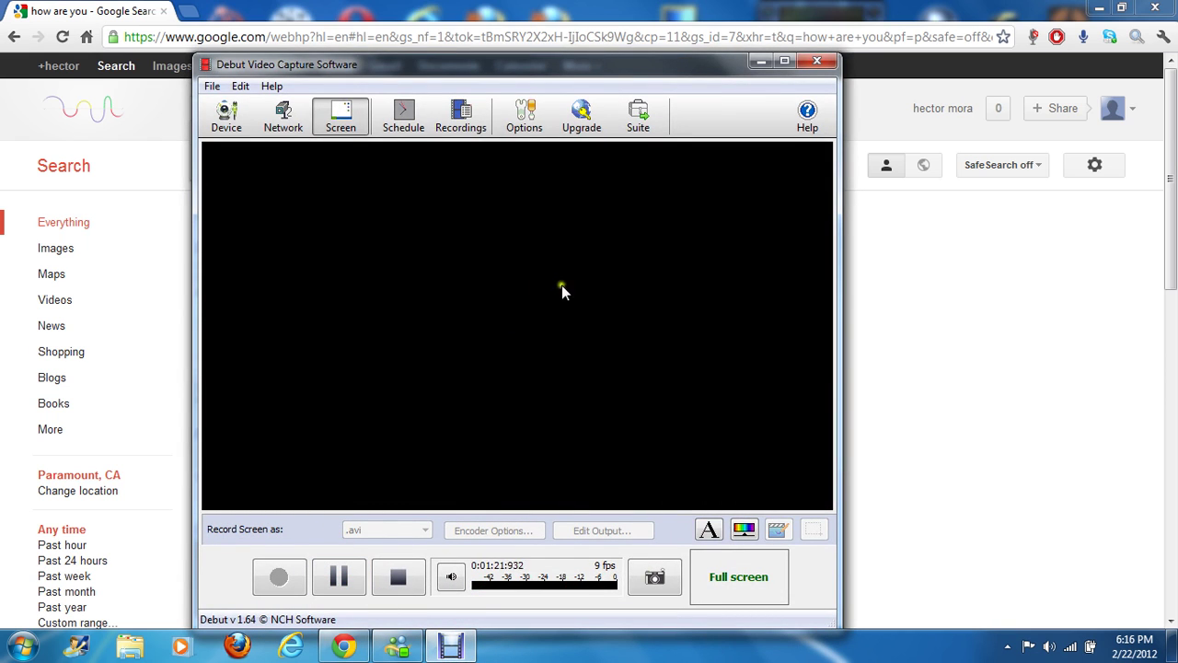
Hide the recorder, launch Internet Explorer on Google, then return to Chrome's 'how are you' results.
left_click(760, 64)
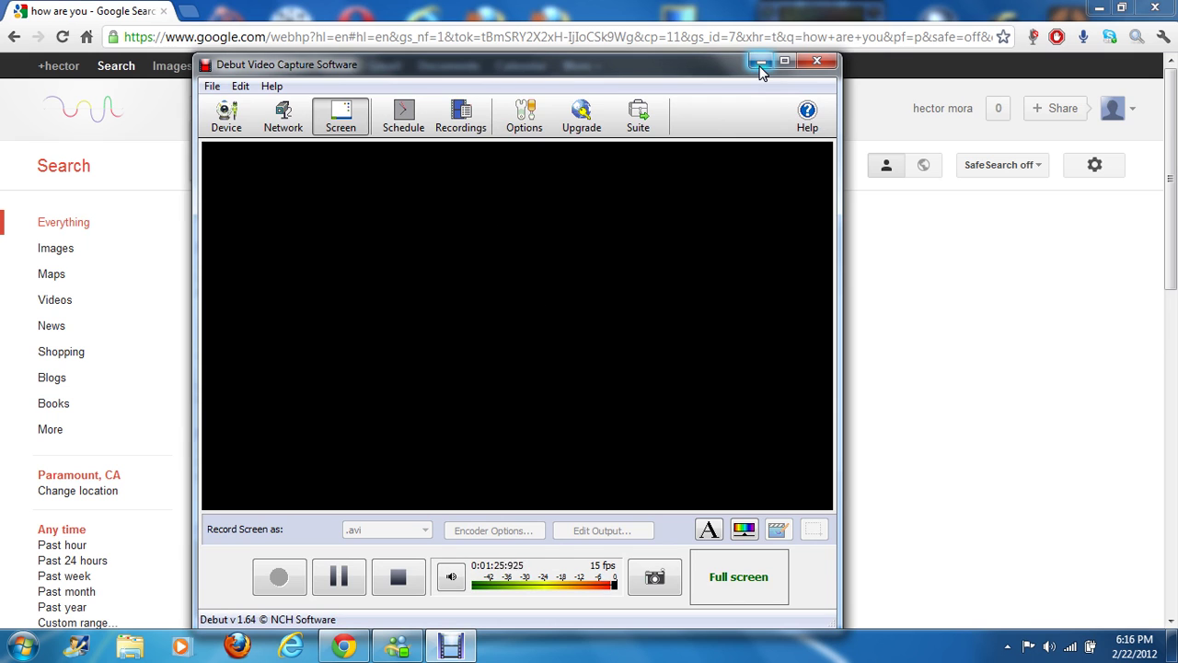
left_click(760, 65)
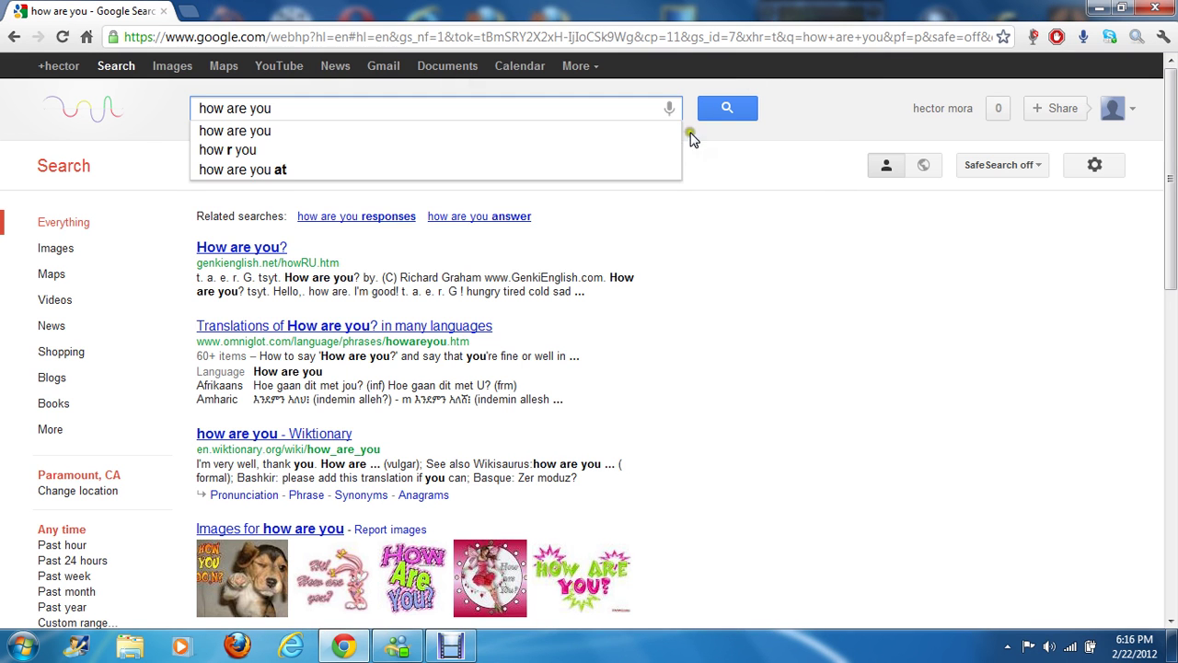
left_click(303, 655)
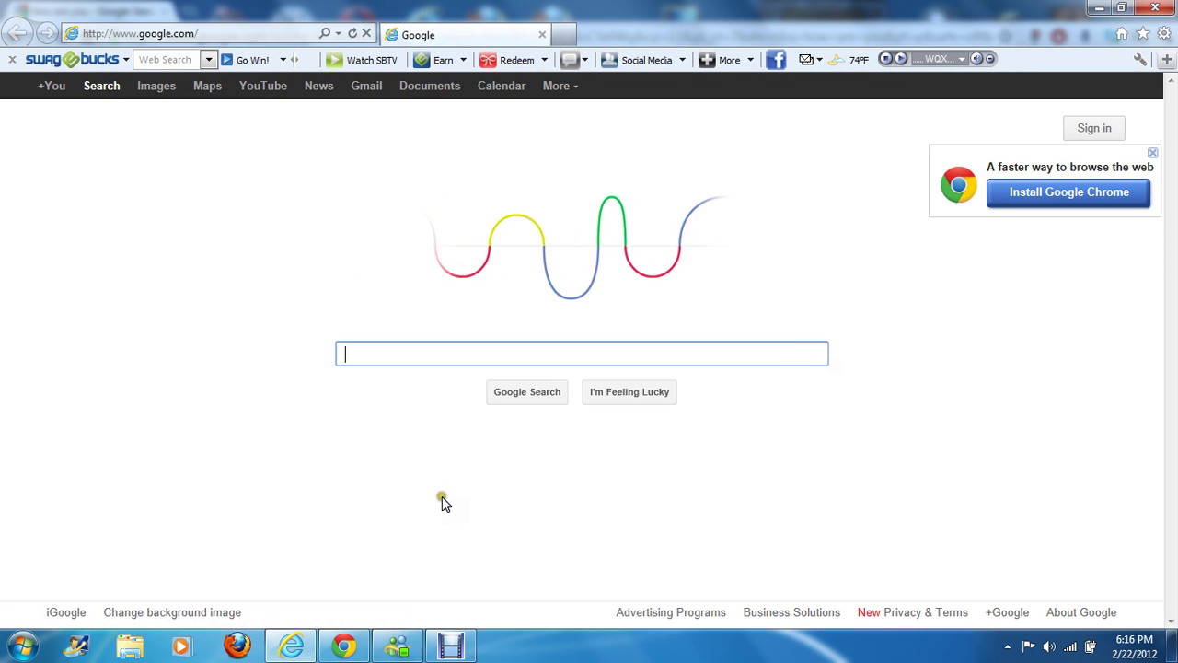
left_click(344, 645)
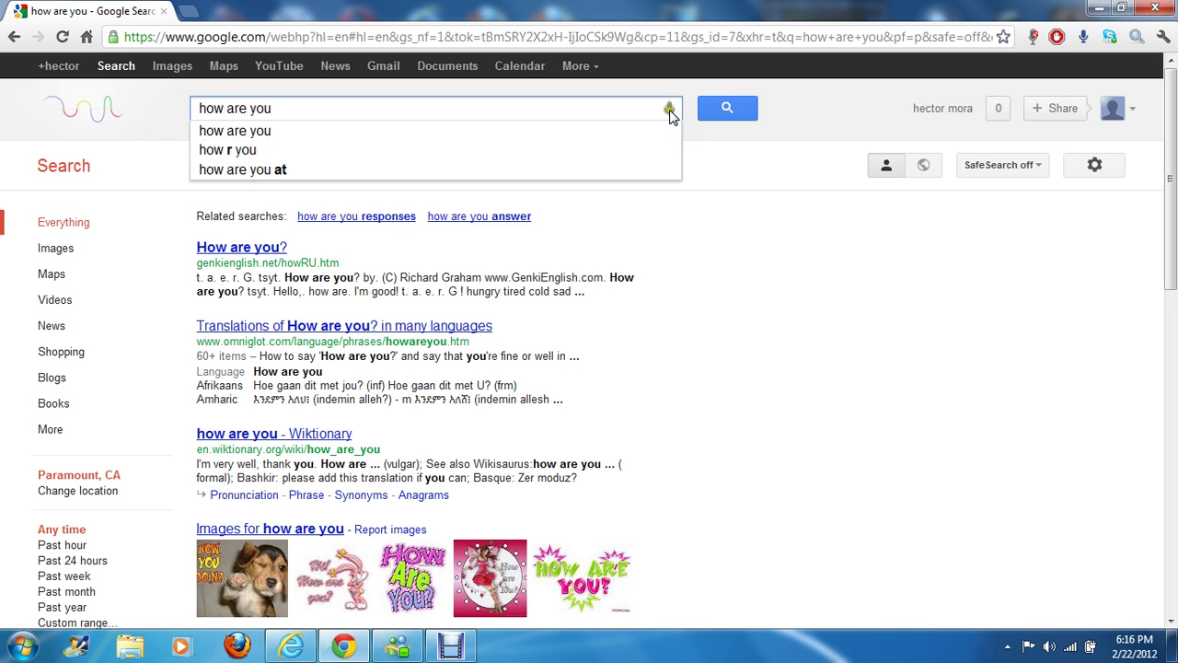
Minimize Chrome, move the Speech Recognition bar to the desktop centre, and start listening.
left_click(364, 652)
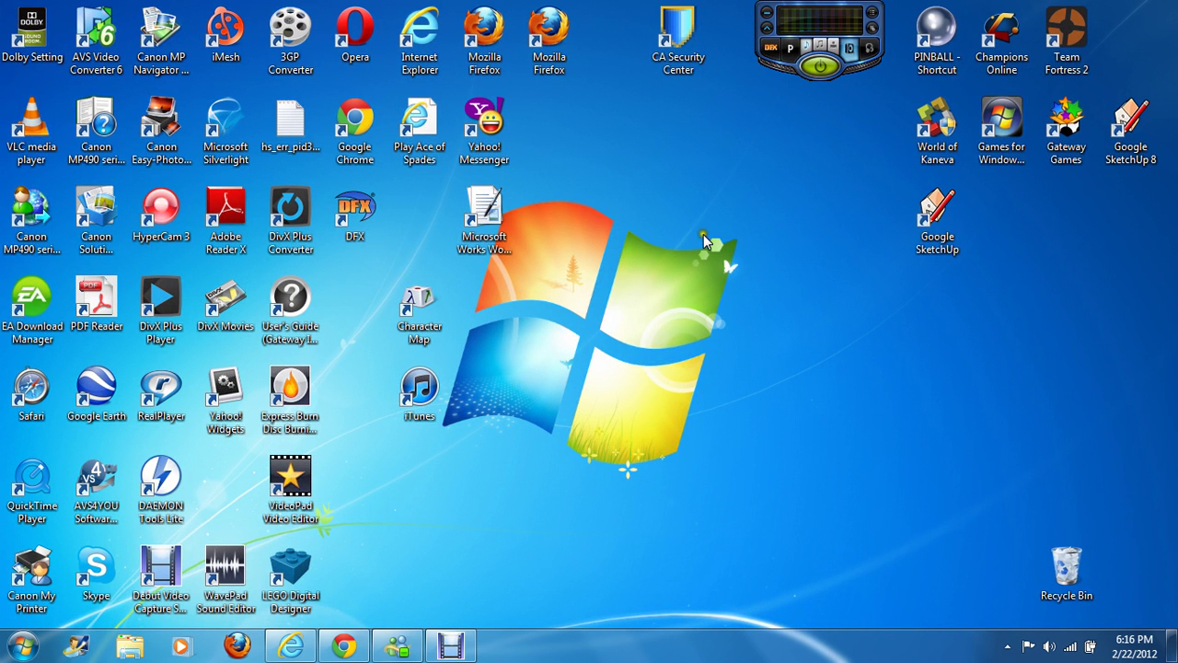
left_click(3, 658)
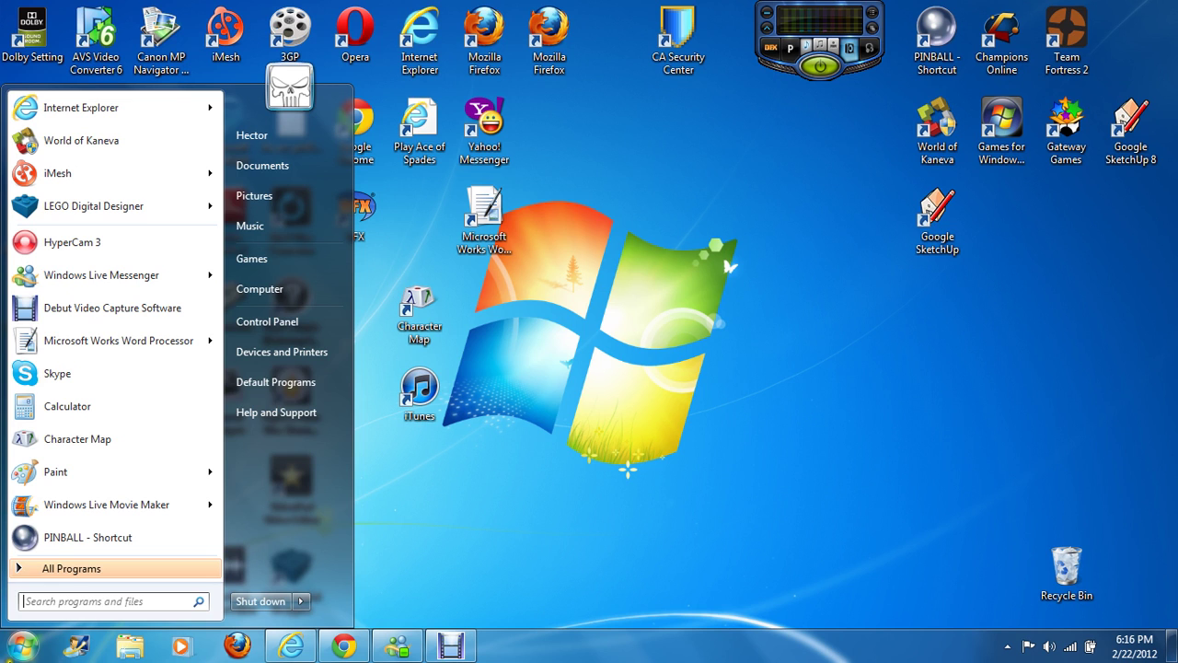
left_click(515, 538)
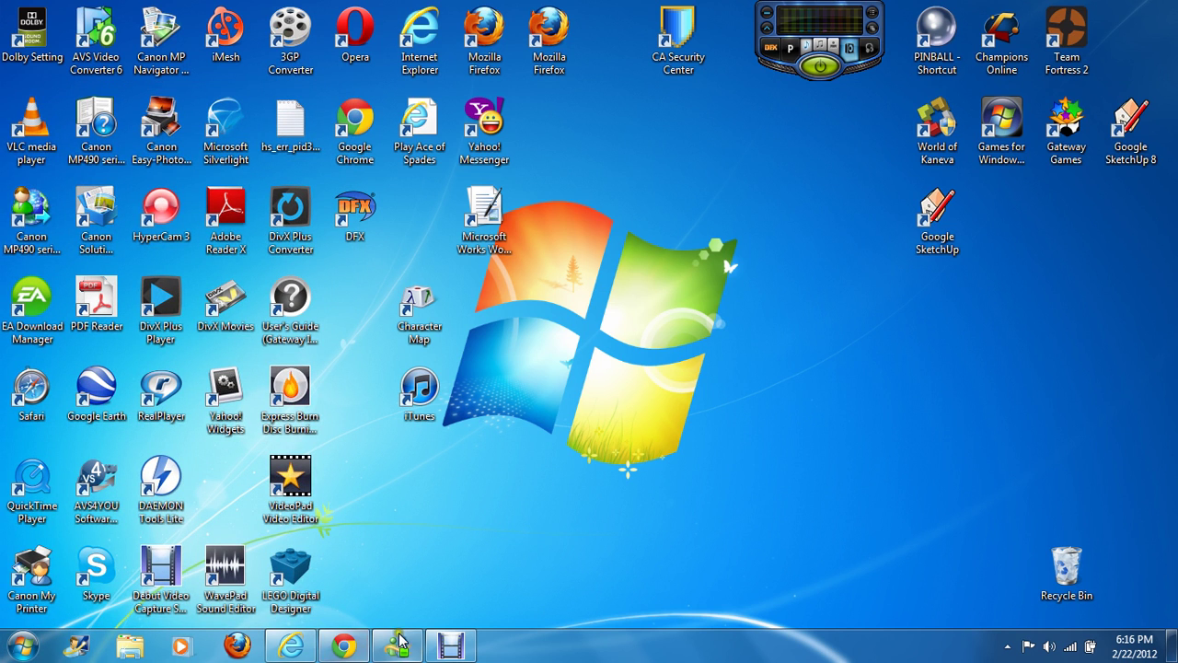
left_click(451, 646)
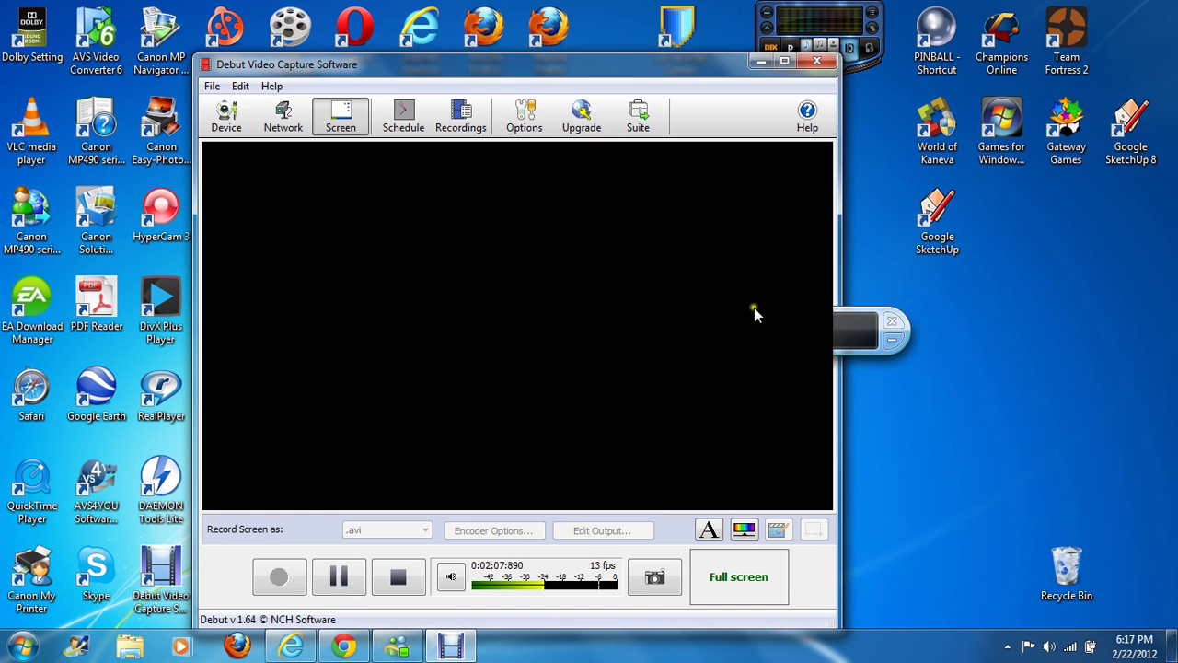
left_click(760, 61)
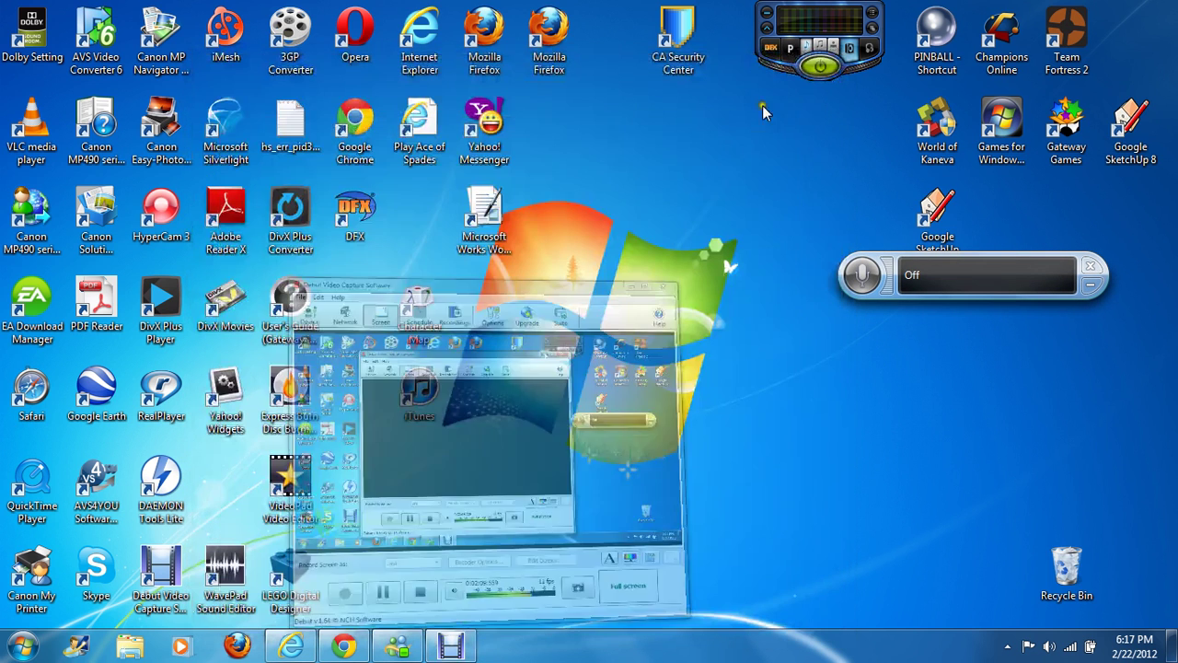
left_click_drag(902, 263, 643, 263)
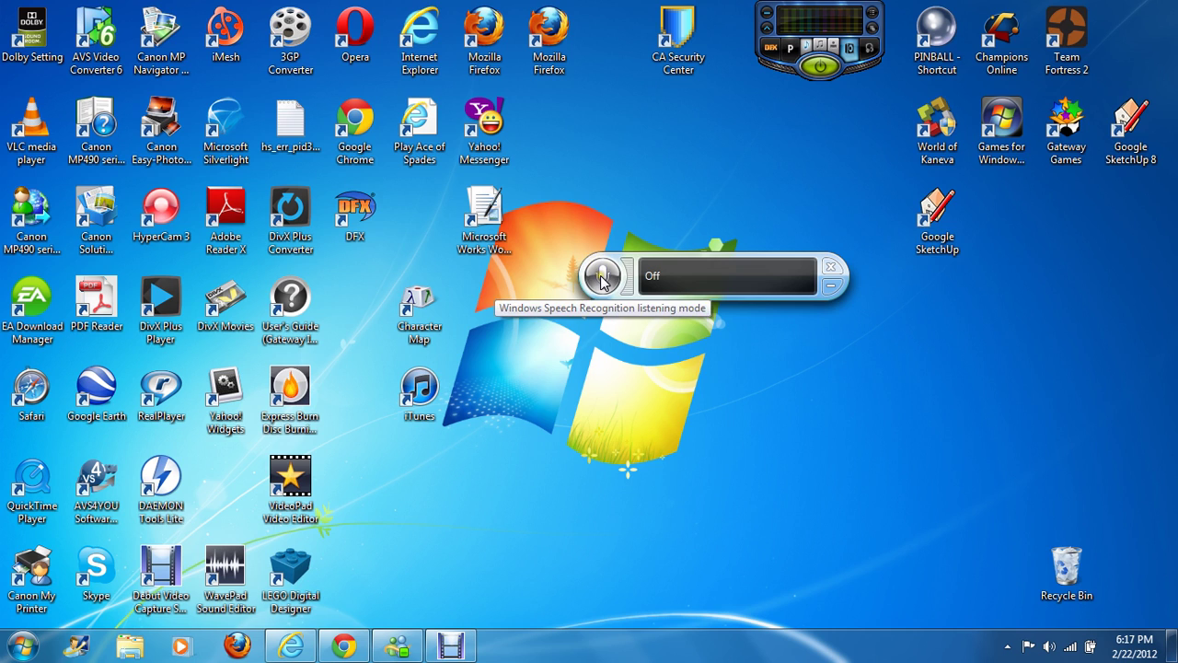
left_click(604, 276)
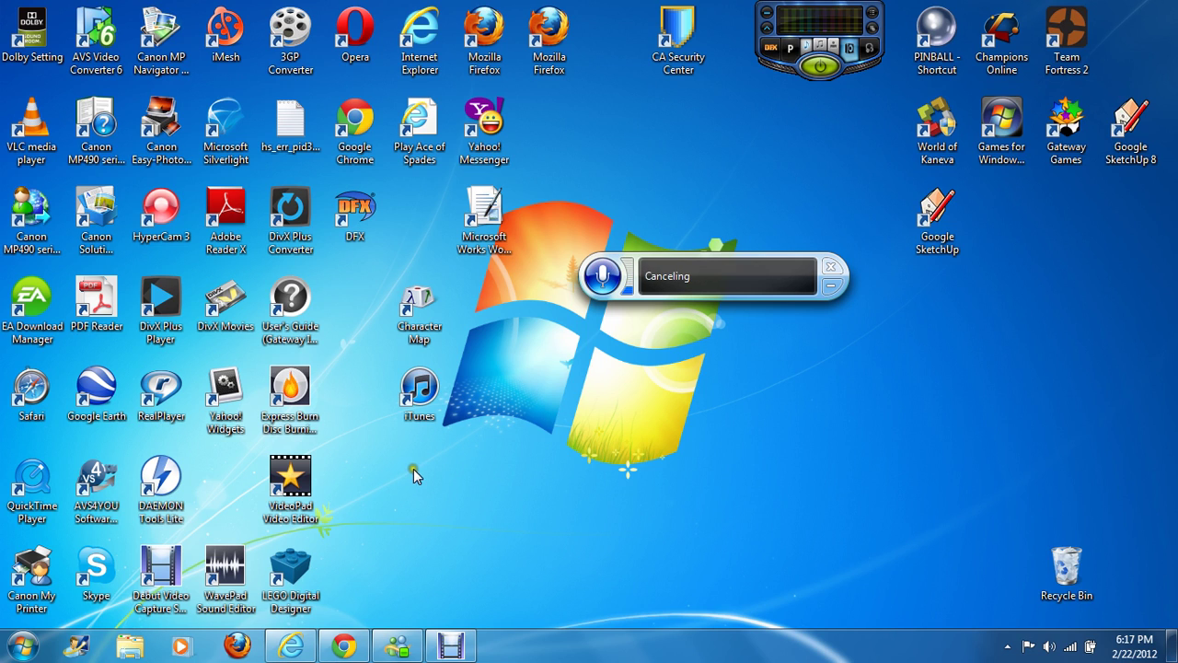
mouse_move(291, 645)
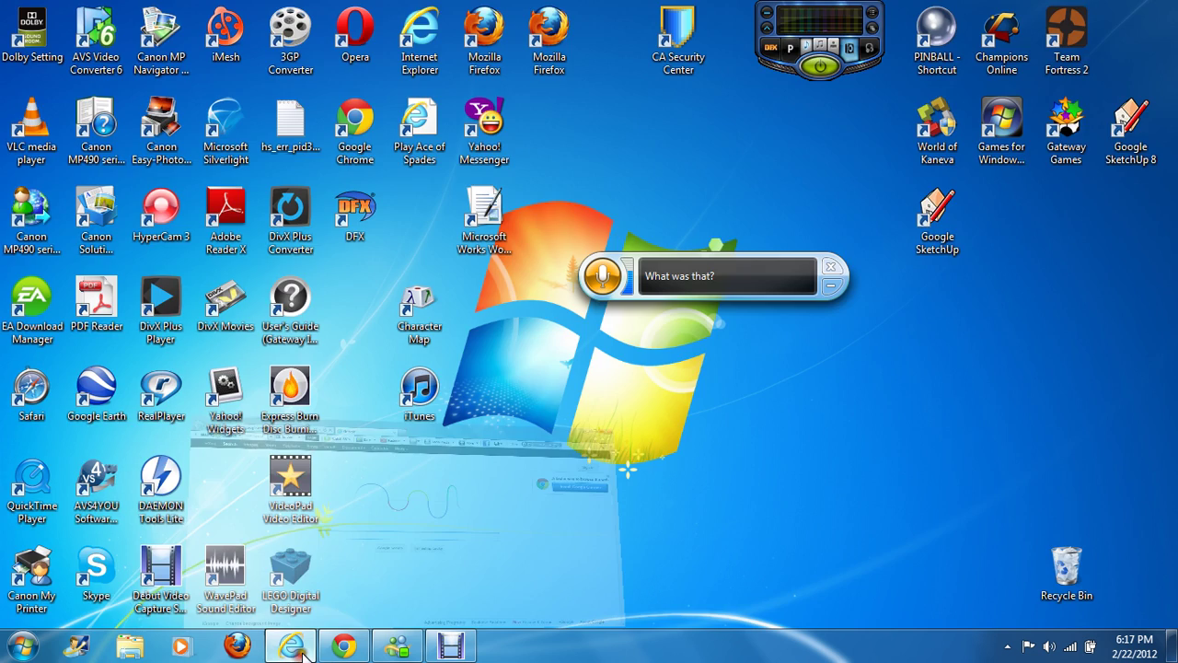
In Internet Explorer's Google box, dictate 'Hello' and 'Phyllis A', then search 'But then'.
left_click(342, 577)
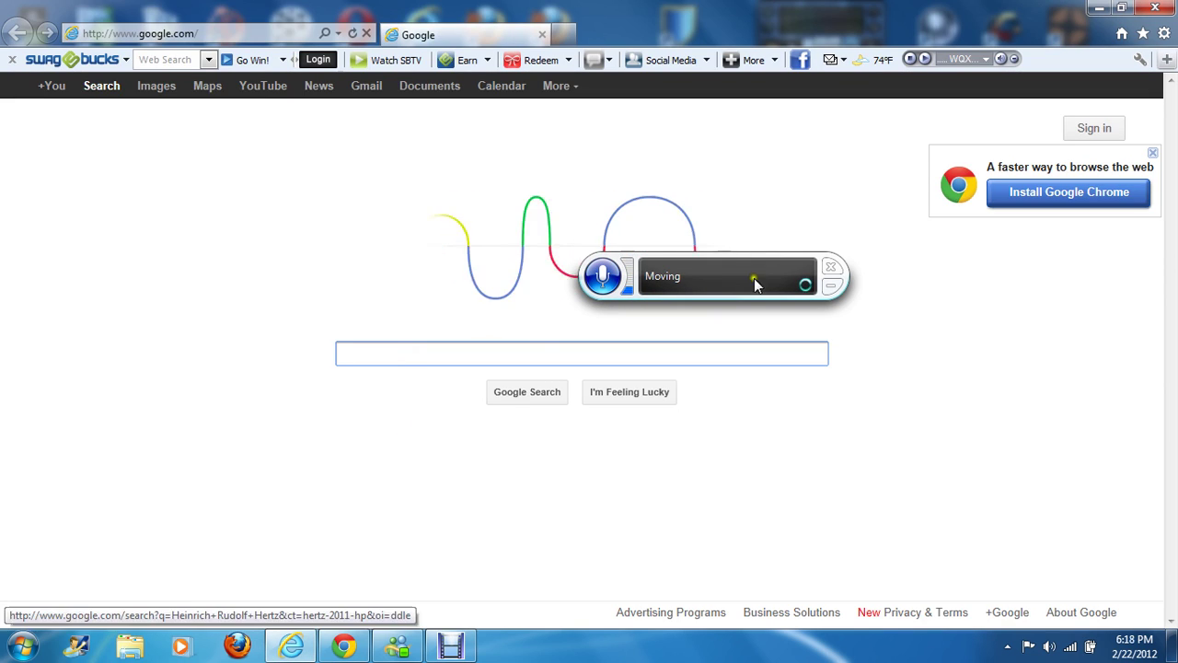
left_click(407, 351)
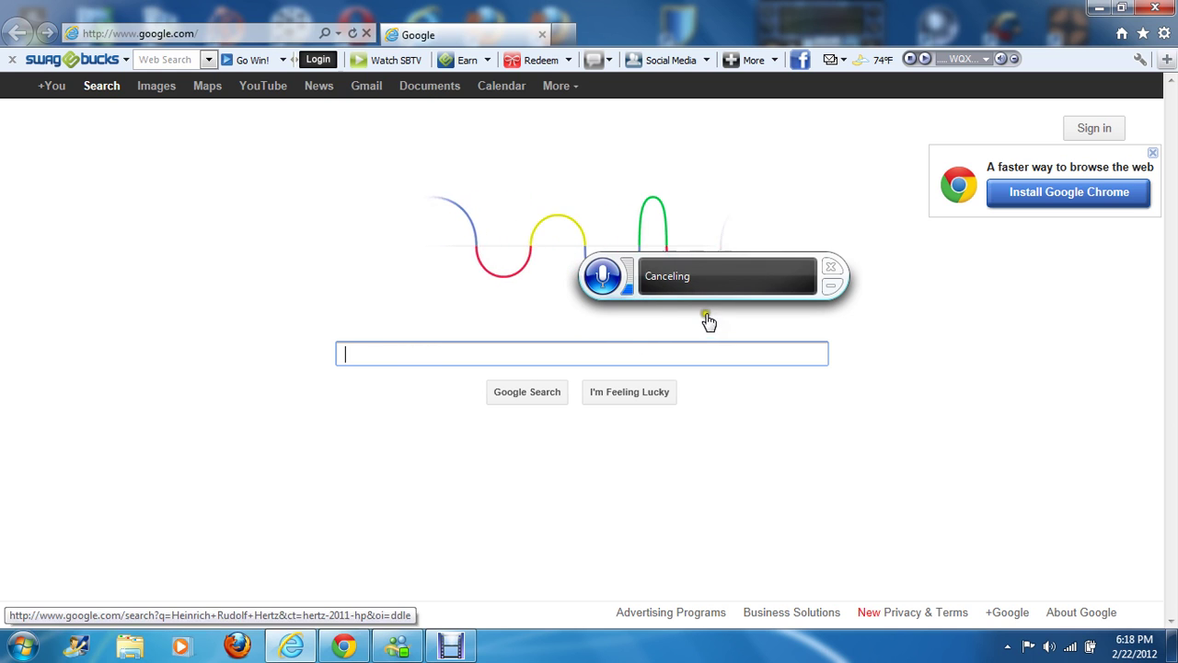
type("Hello")
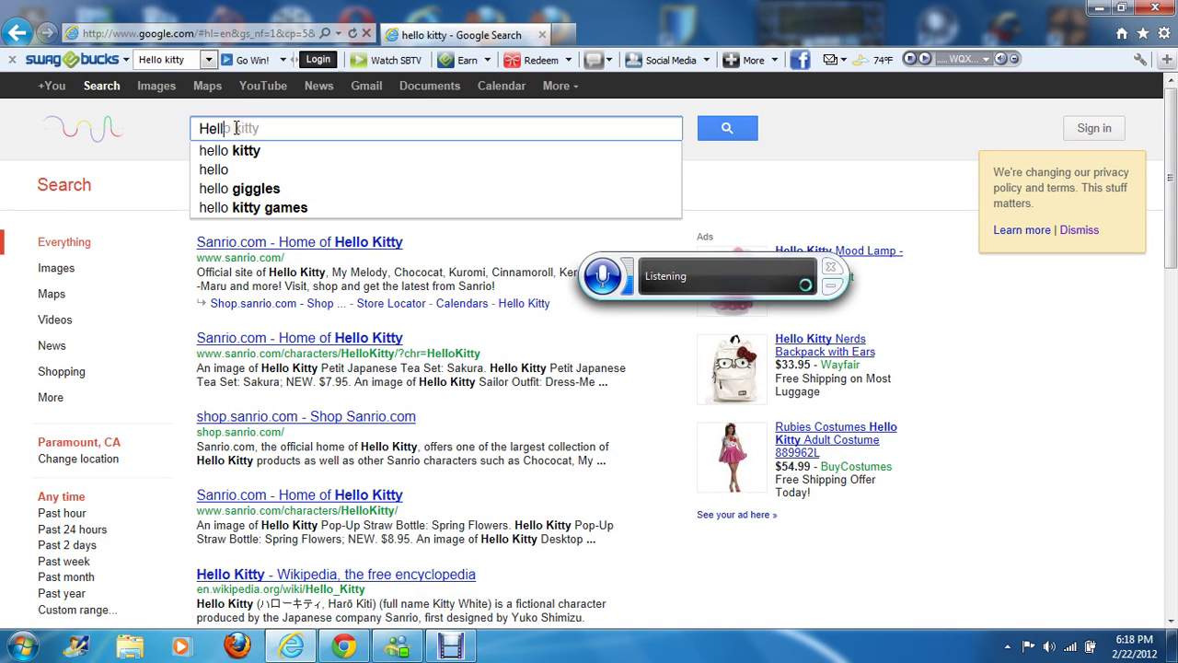
key("BackSpace")
key("BackSpace")
key("BackSpace")
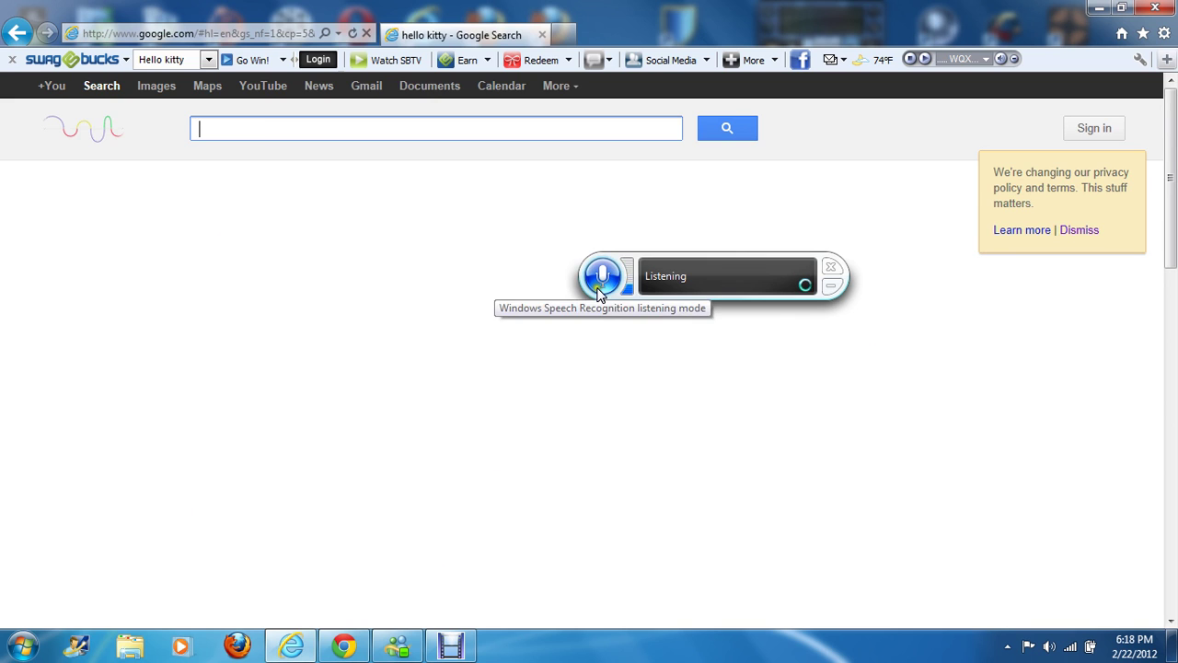
type("Phyllis A")
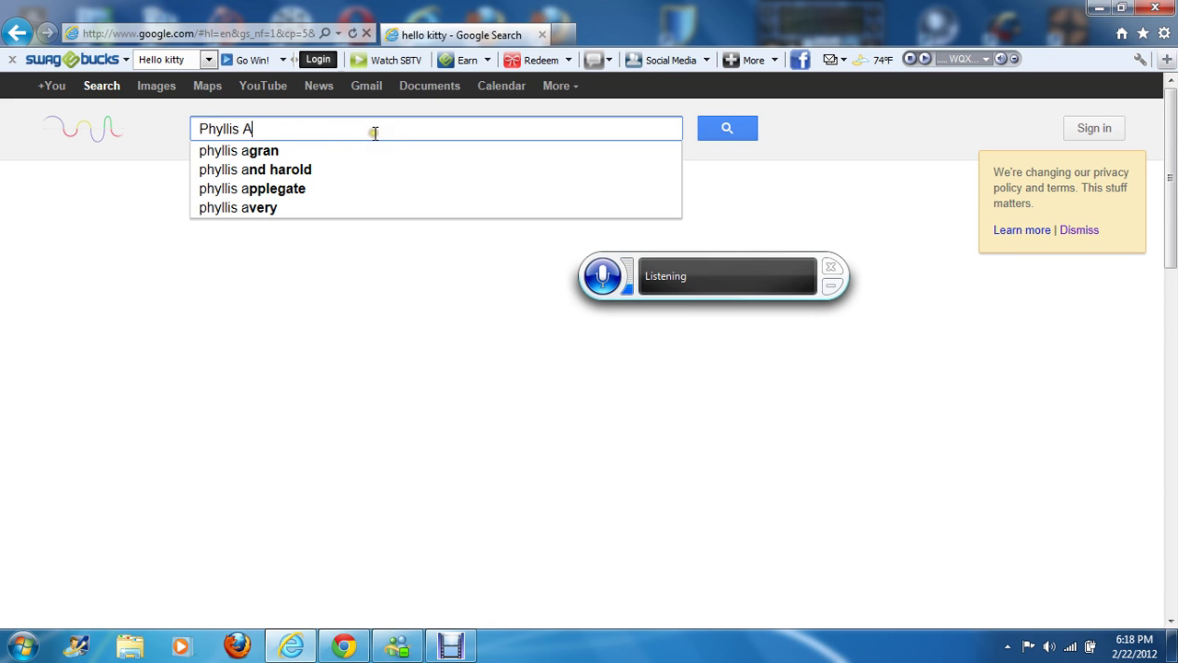
key("BackSpace")
key("BackSpace")
key("BackSpace")
key("BackSpace")
key("BackSpace")
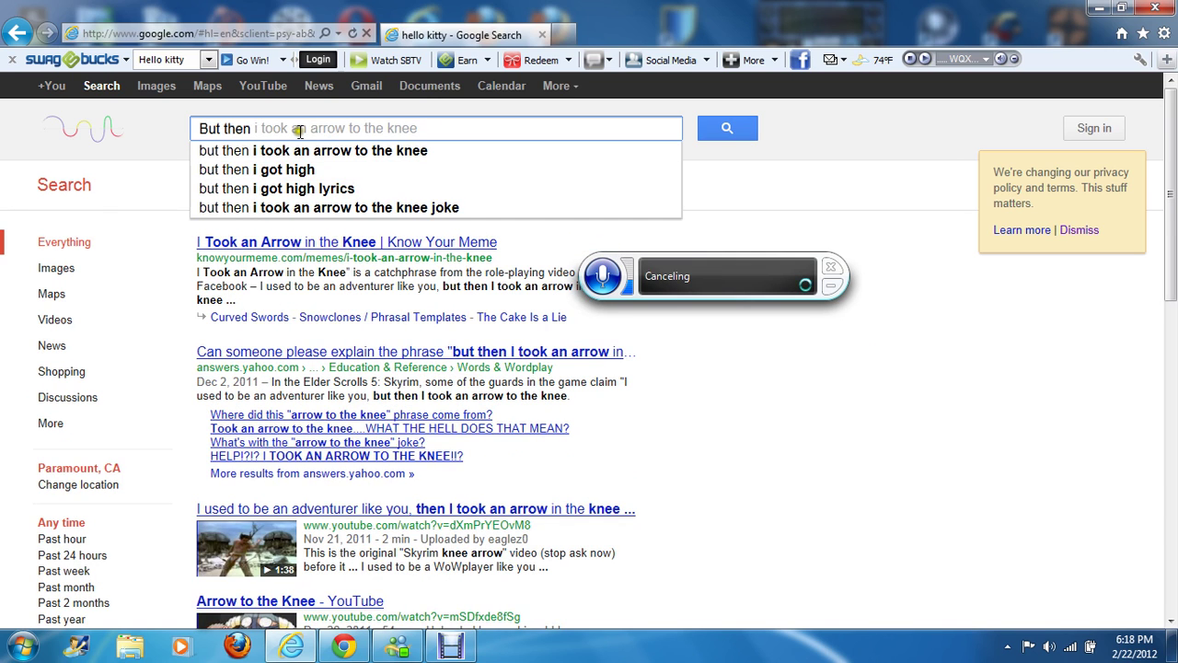
key("Return")
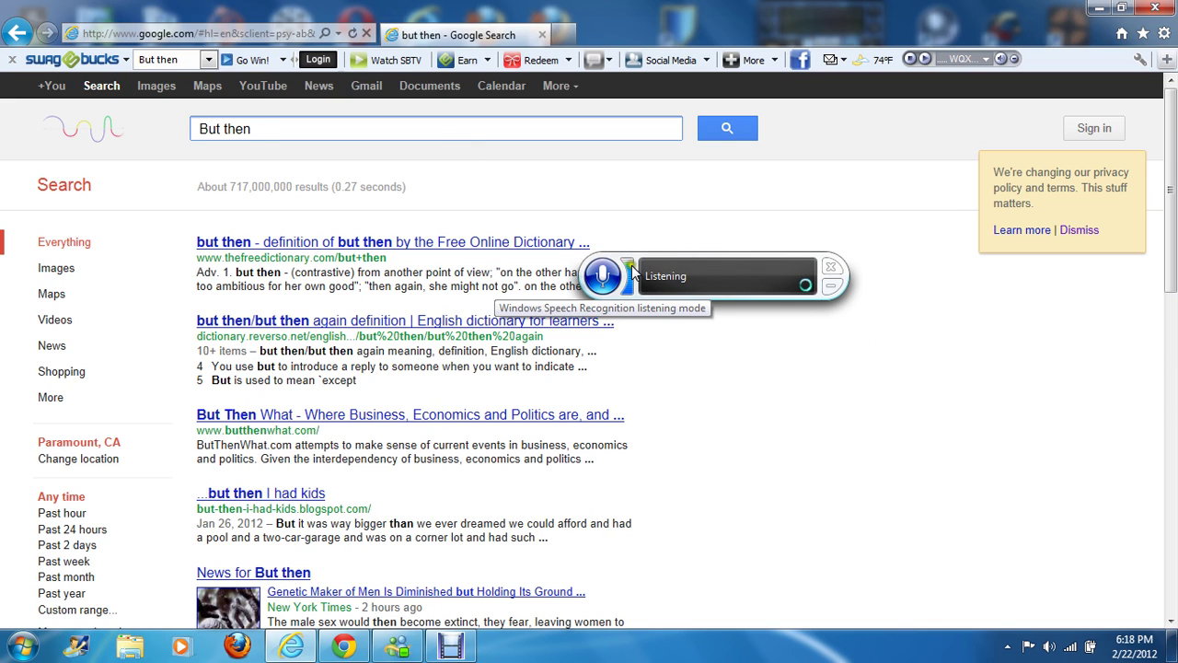
Delete the misrecognized dictated words, leaving the Google search box empty.
type(" along")
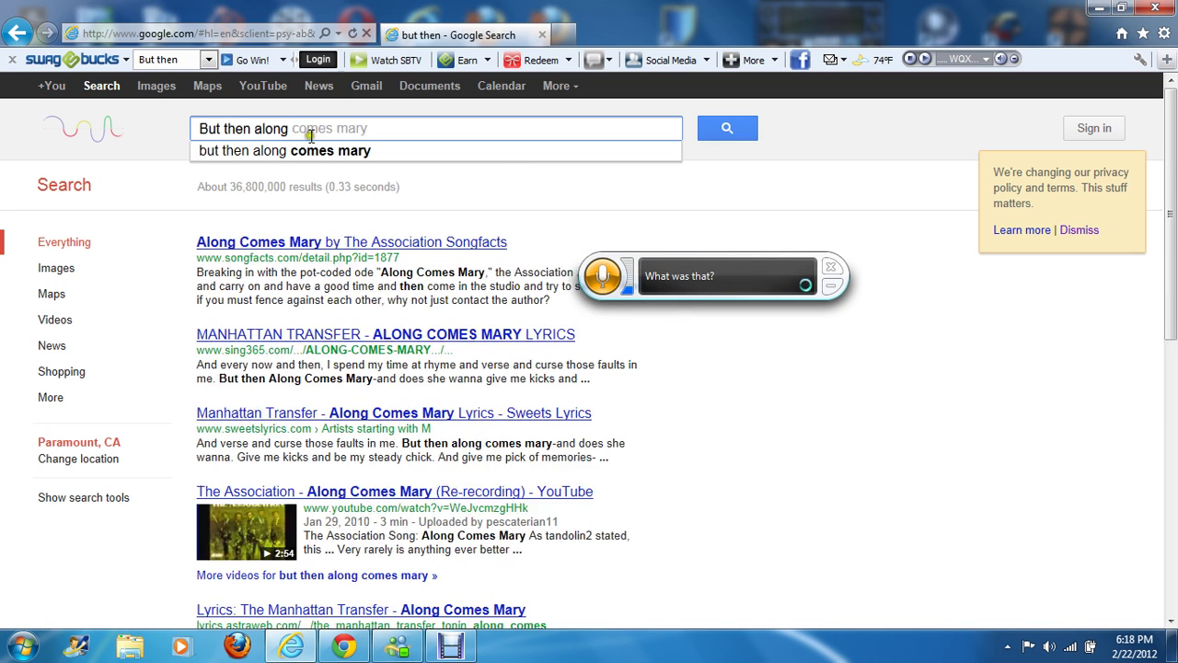
left_click_drag(298, 130, 230, 137)
key("BackSpace")
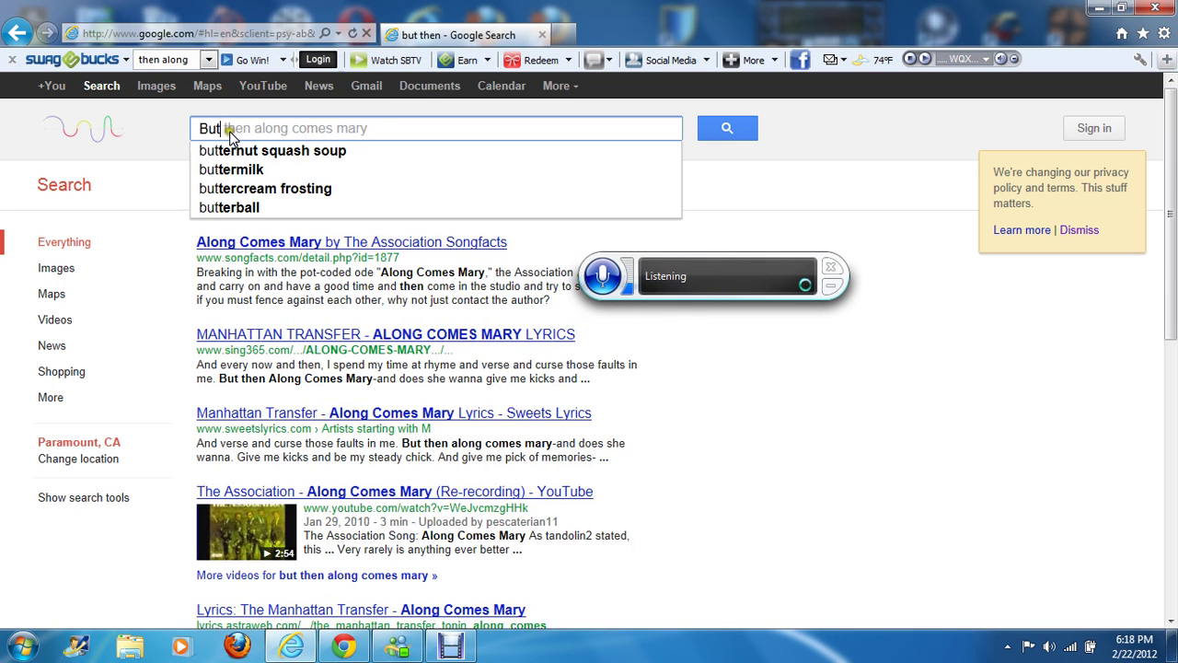
key("BackSpace")
key("BackSpace")
key("BackSpace")
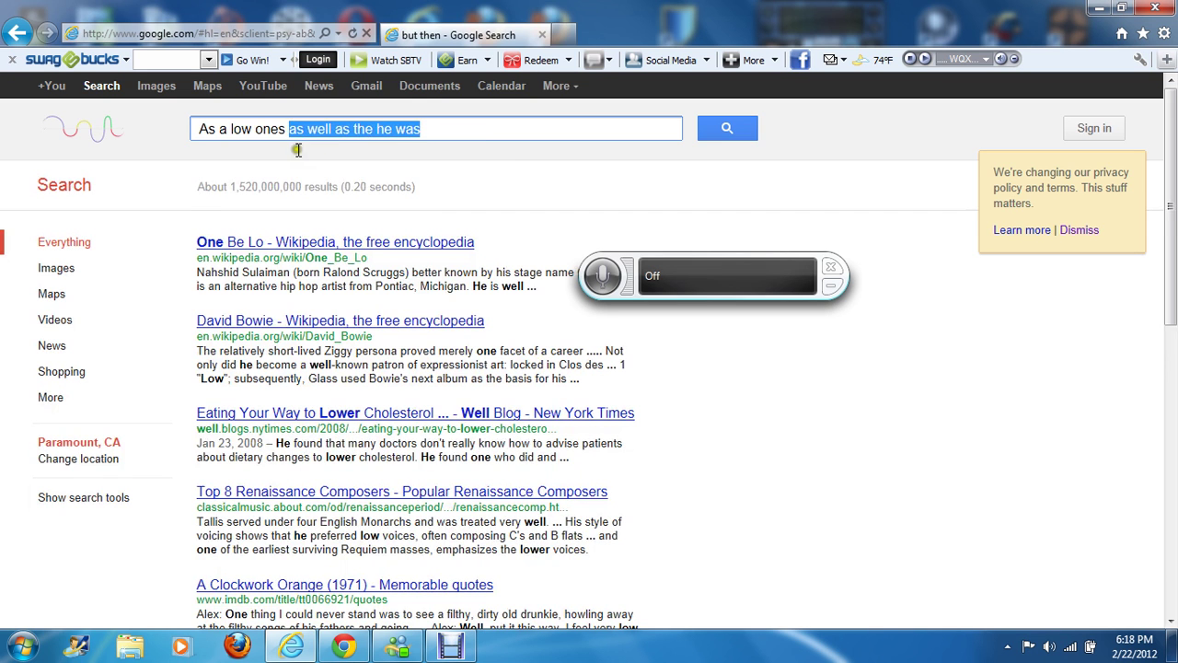
left_click_drag(297, 149, 242, 145)
key("BackSpace")
key("BackSpace")
key("BackSpace")
key("BackSpace")
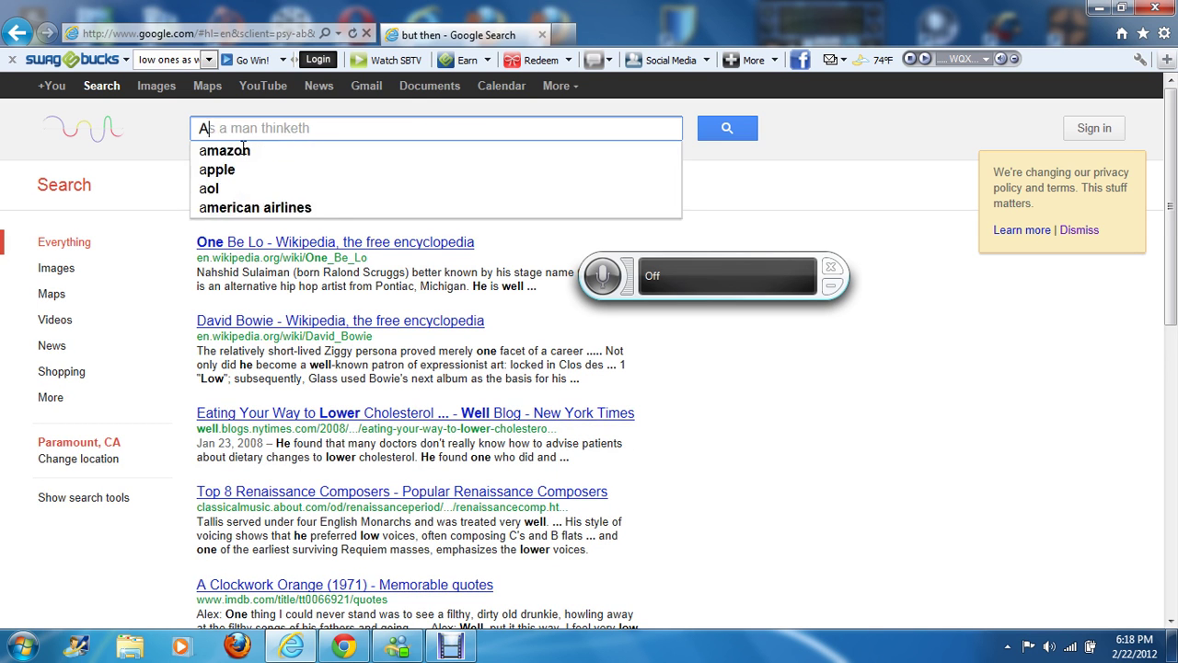
key("BackSpace")
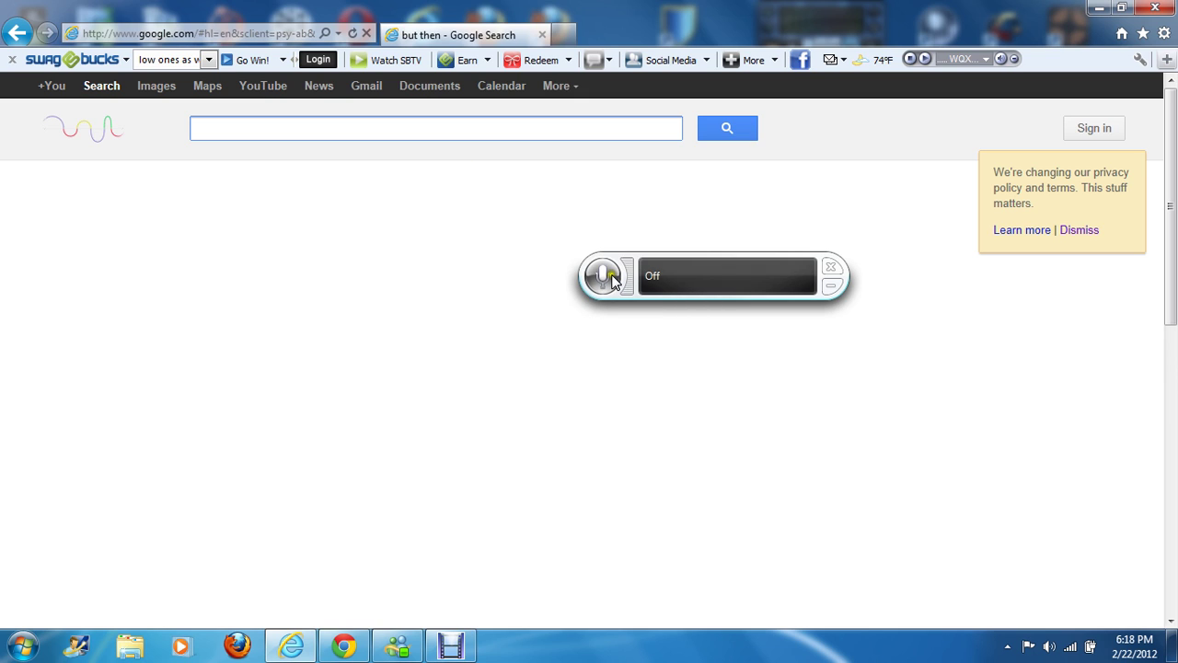
Turn Speech Recognition back on and clear the misheard 'Then' dictation from the box.
left_click(604, 277)
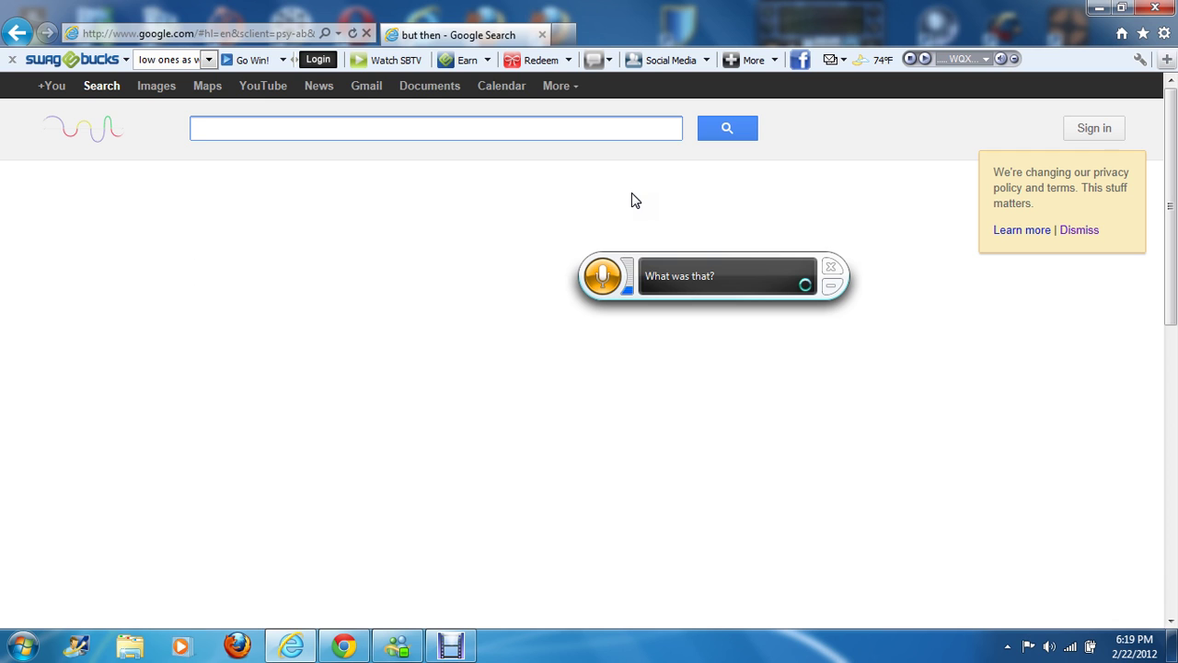
type("Then")
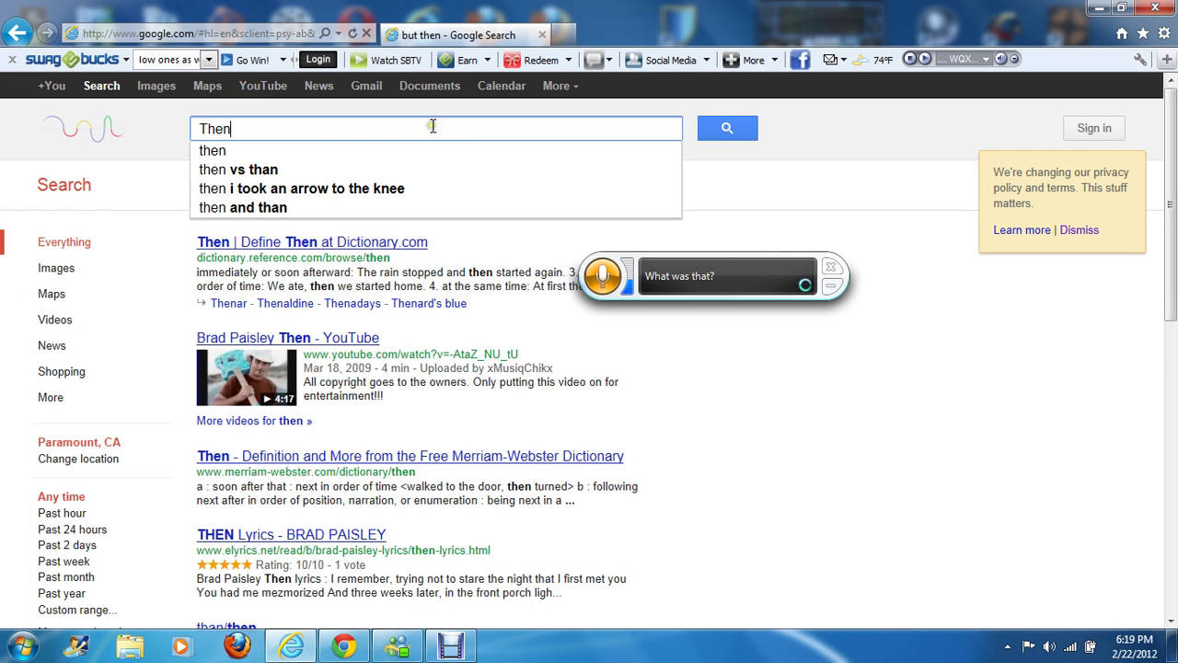
key("BackSpace")
type("on")
key("BackSpace")
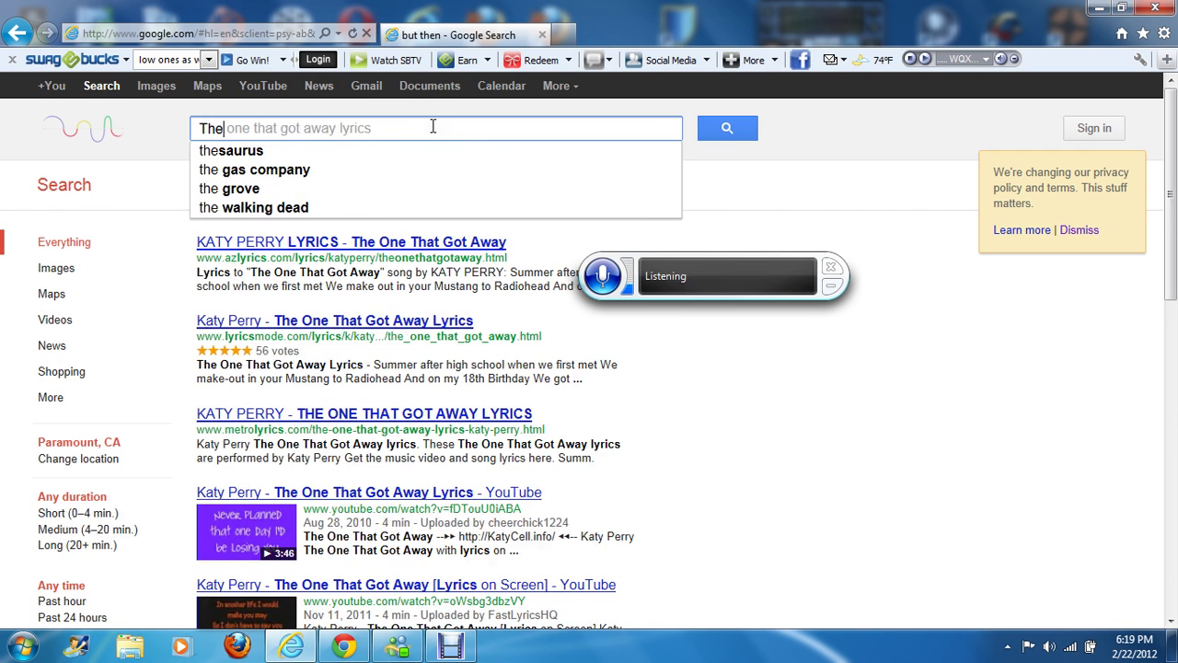
key("BackSpace")
key("BackSpace")
key("BackSpace")
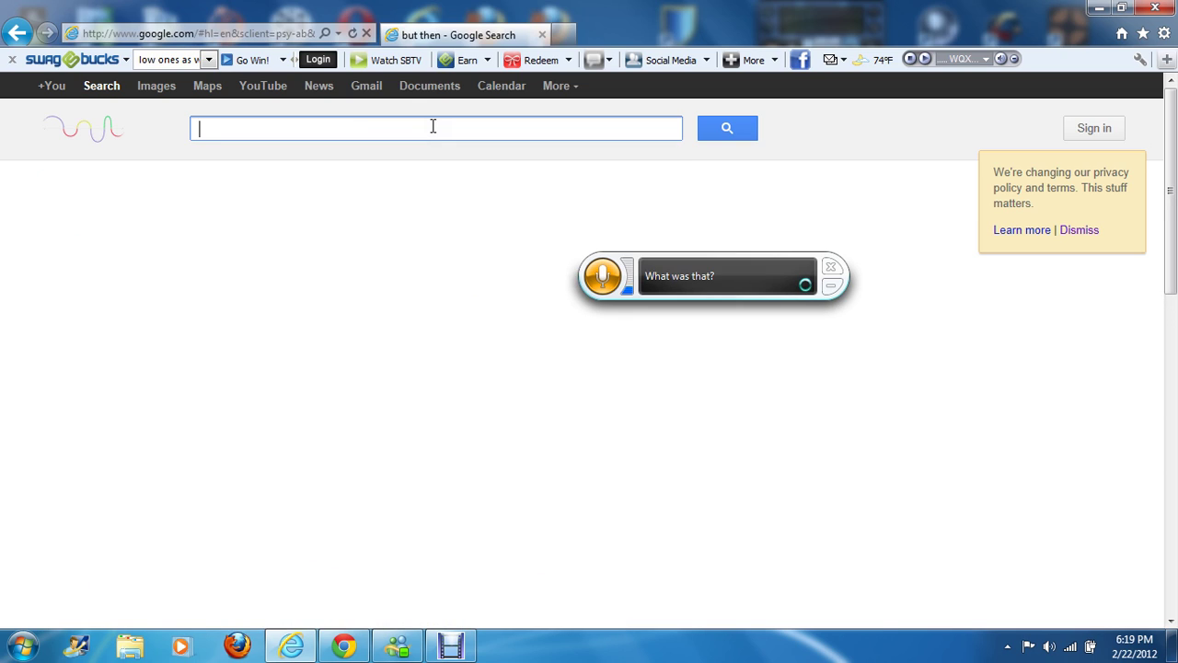
Erase the dictated 'OK 1', then dictate 'Players than that either these' and show results.
type("OK 1")
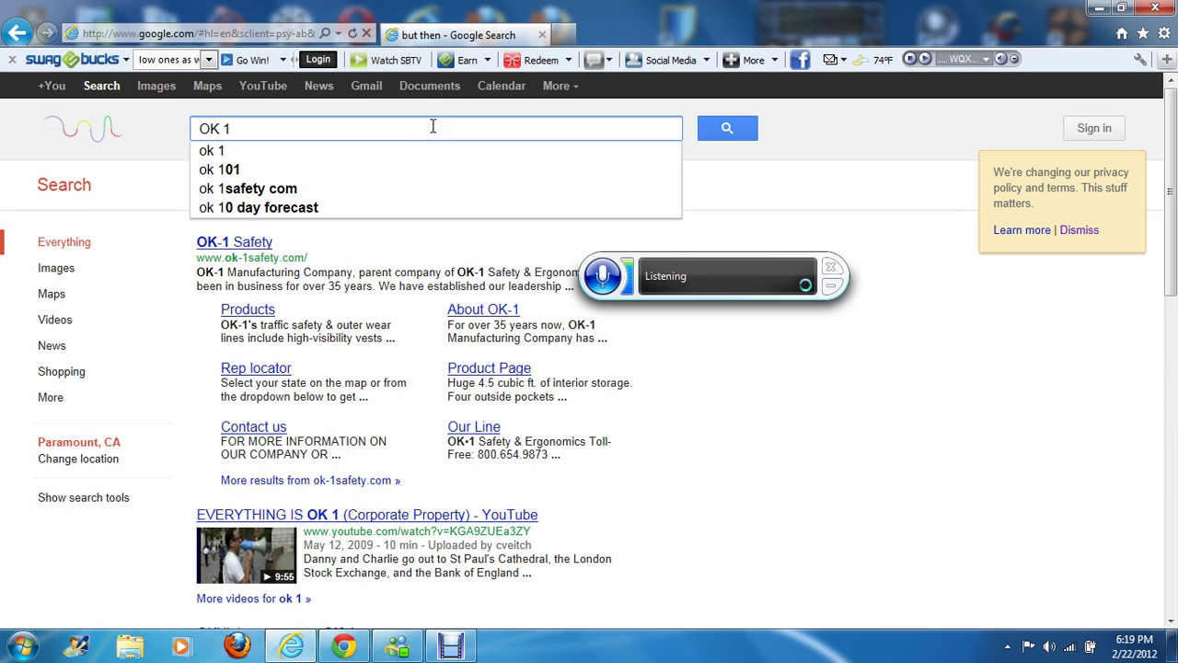
key("BackSpace")
key("BackSpace")
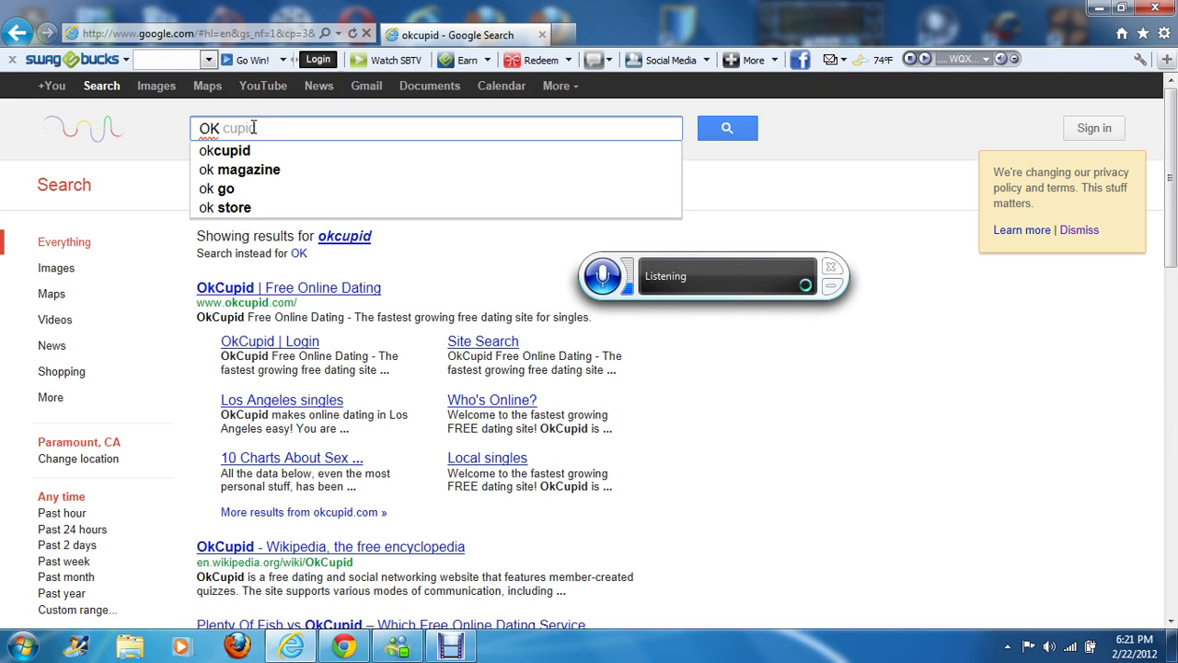
key("BackSpace")
key("BackSpace")
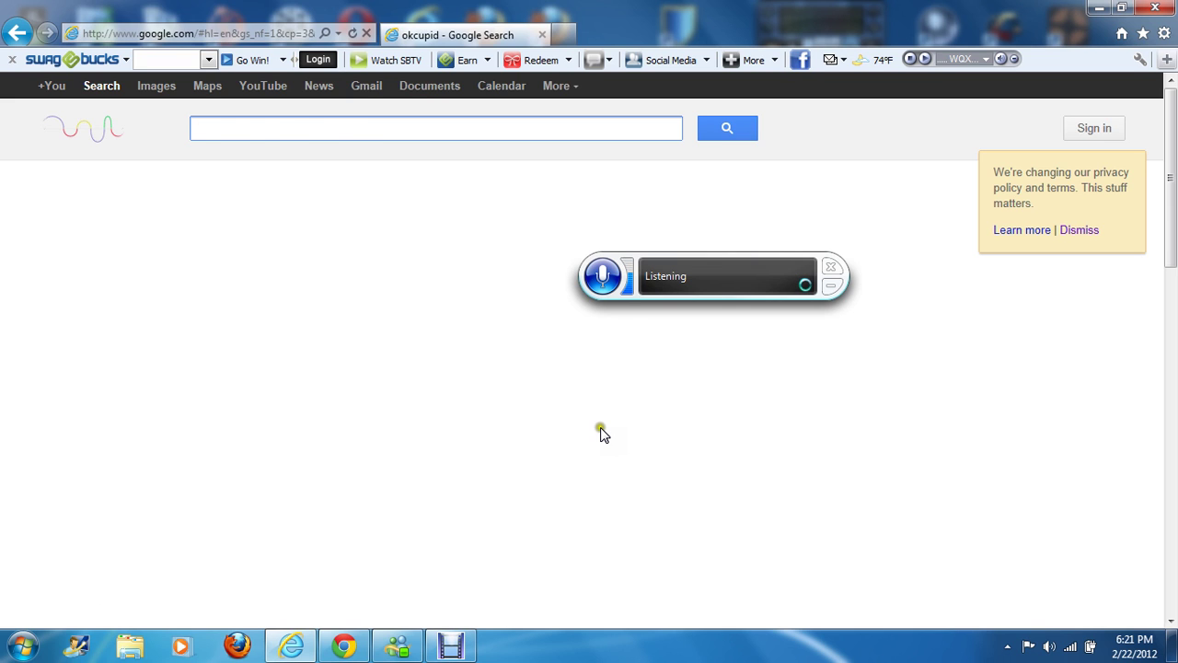
left_click(830, 267)
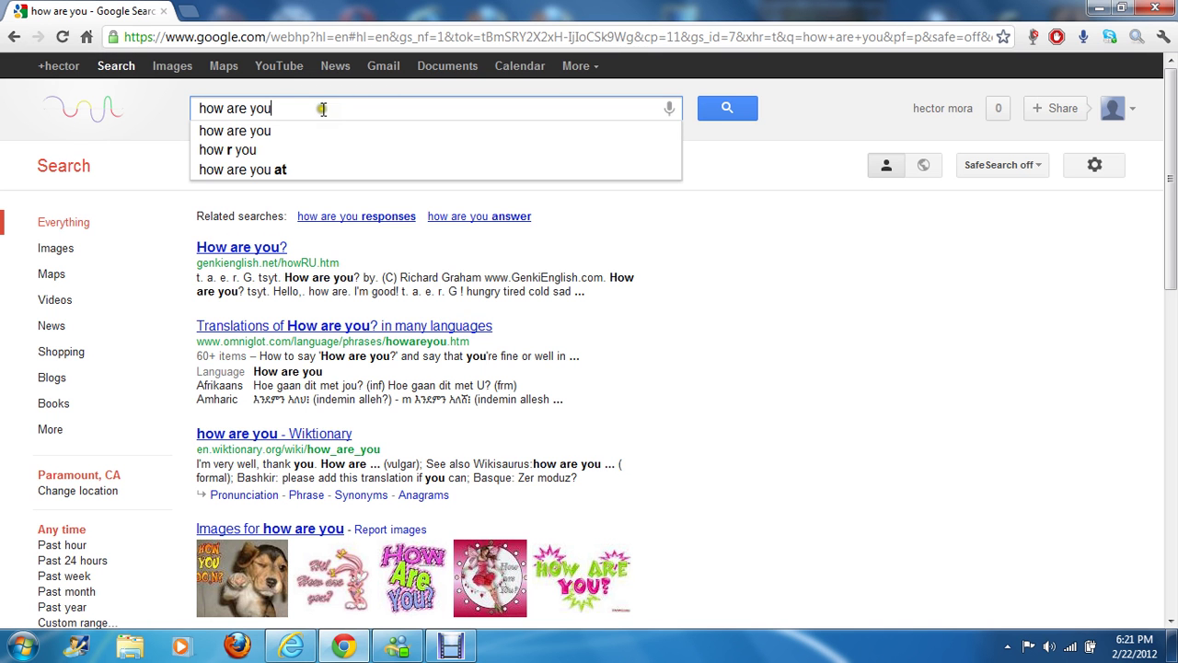
Replace Chrome's 'how are you' query with a spoken 'hey how are you' search.
left_click_drag(323, 109, 201, 109)
key("BackSpace")
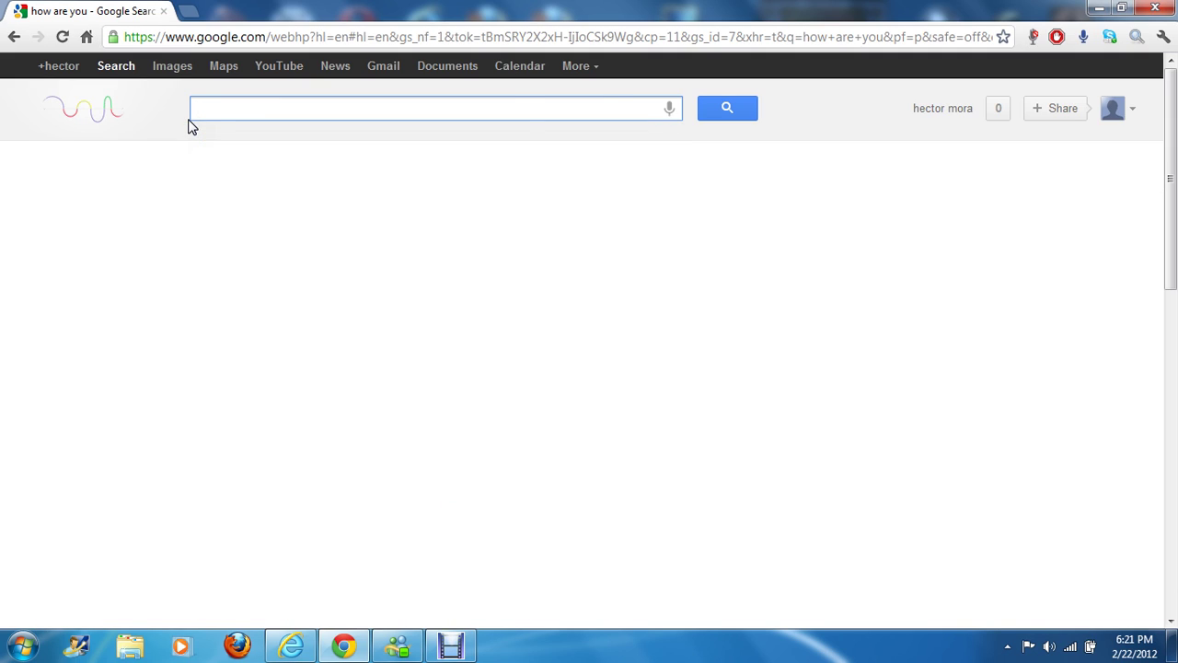
left_click(668, 115)
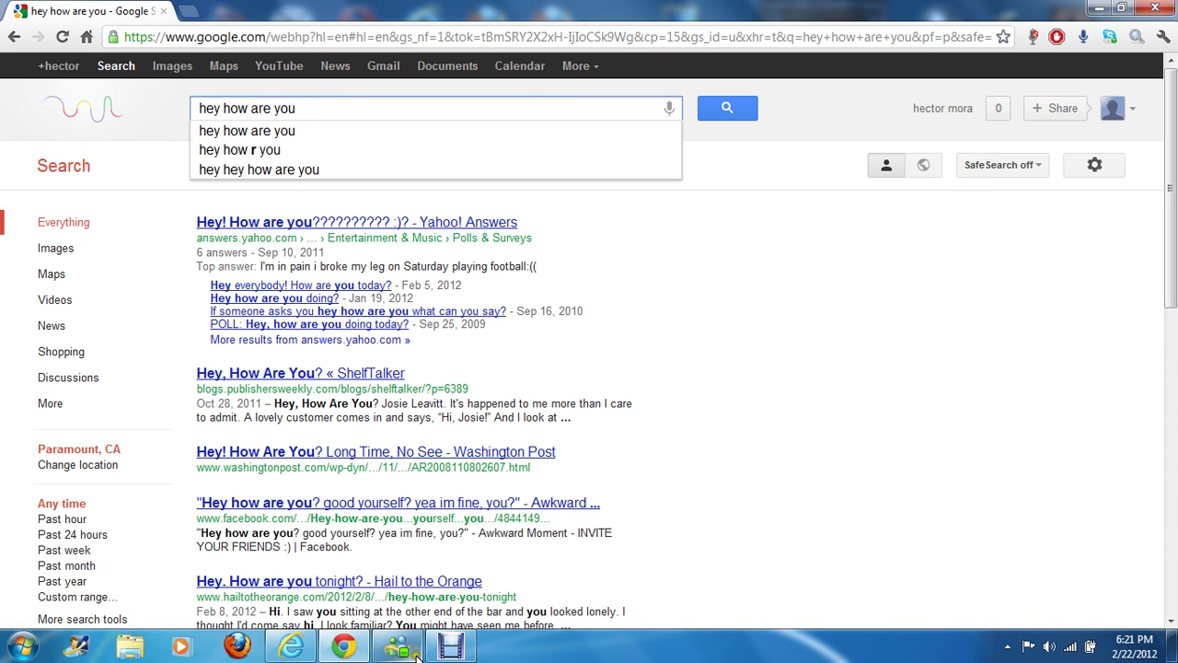
mouse_move(450, 646)
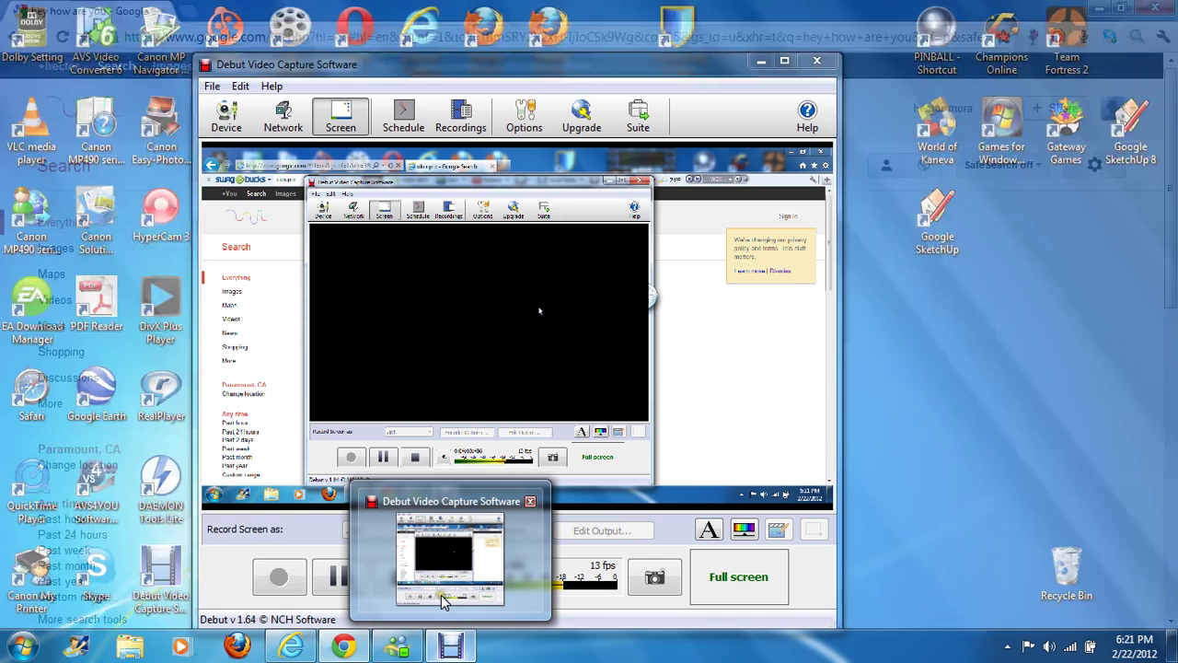
Restore the Debut Video Capture window from the taskbar.
left_click(442, 589)
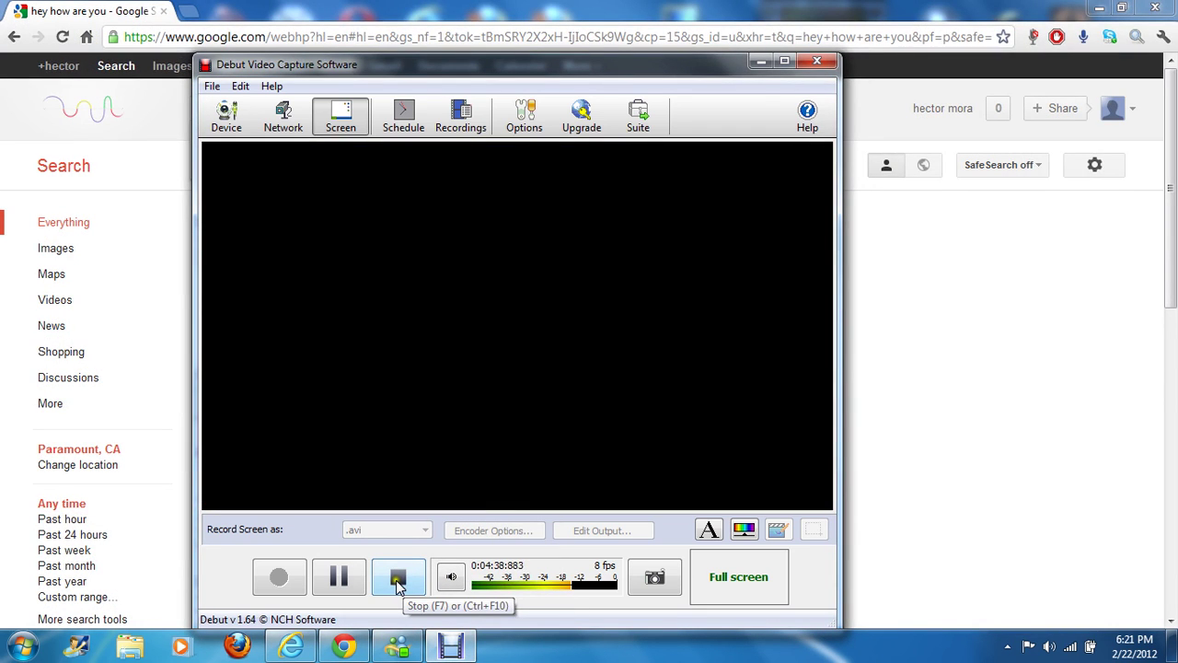